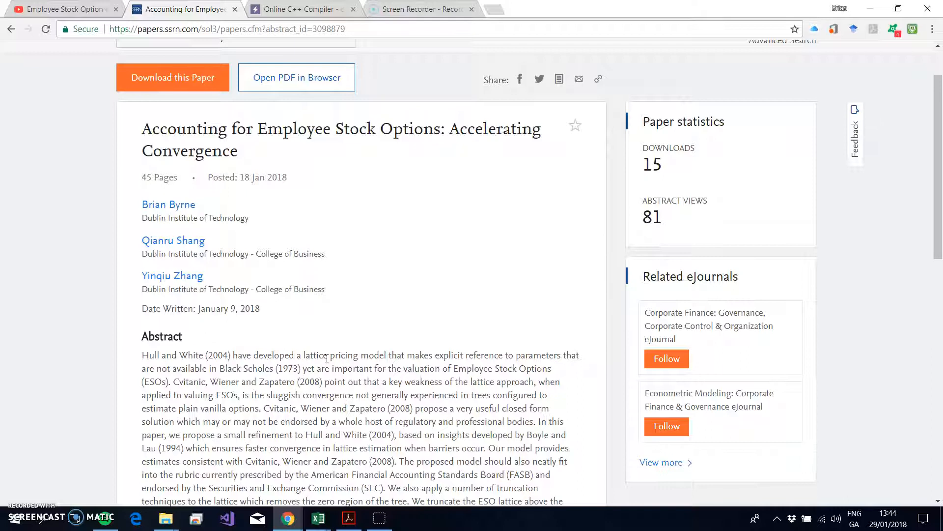
scroll(327, 357, "down", 2)
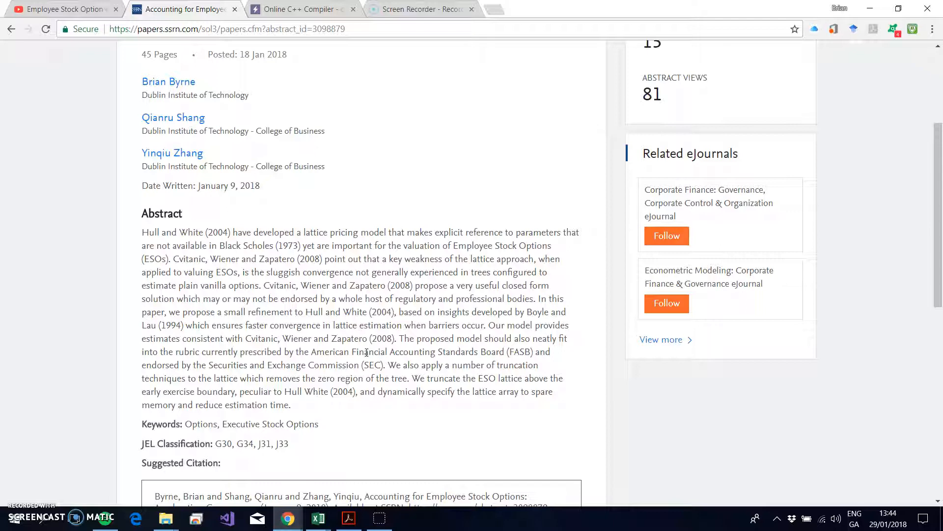
scroll(321, 232, "up", 1)
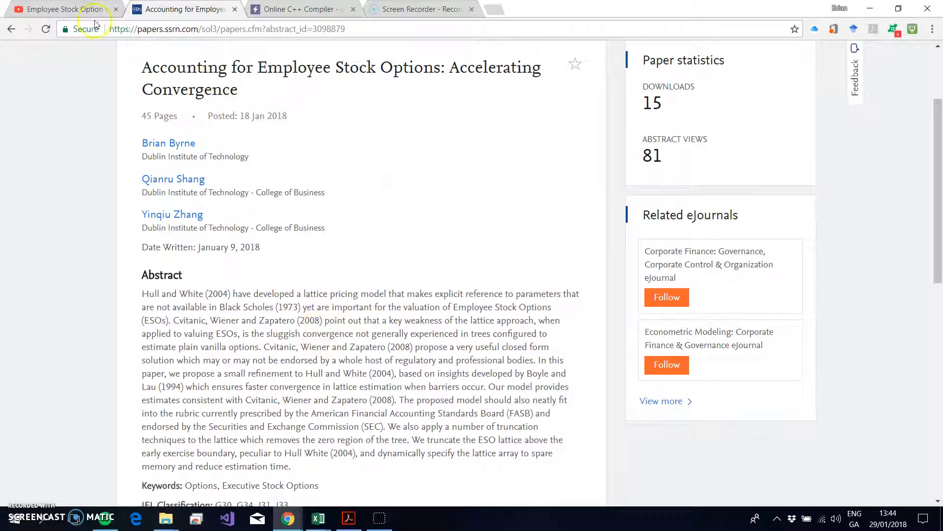
- Select the Dyn_Trun_HWBL function from Function through End Function in the PDF and copy it
left_click(348, 517)
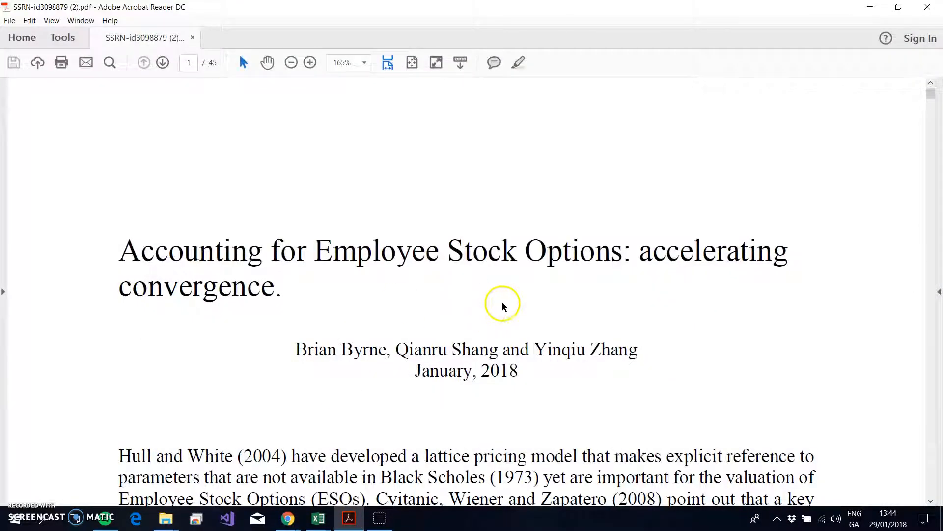
scroll(550, 287, "down", 1)
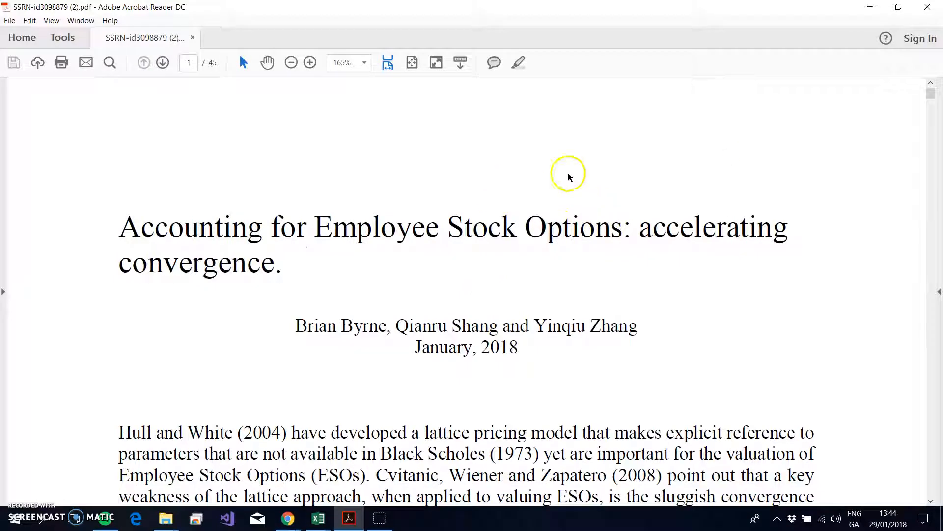
left_click_drag(930, 95, 930, 426)
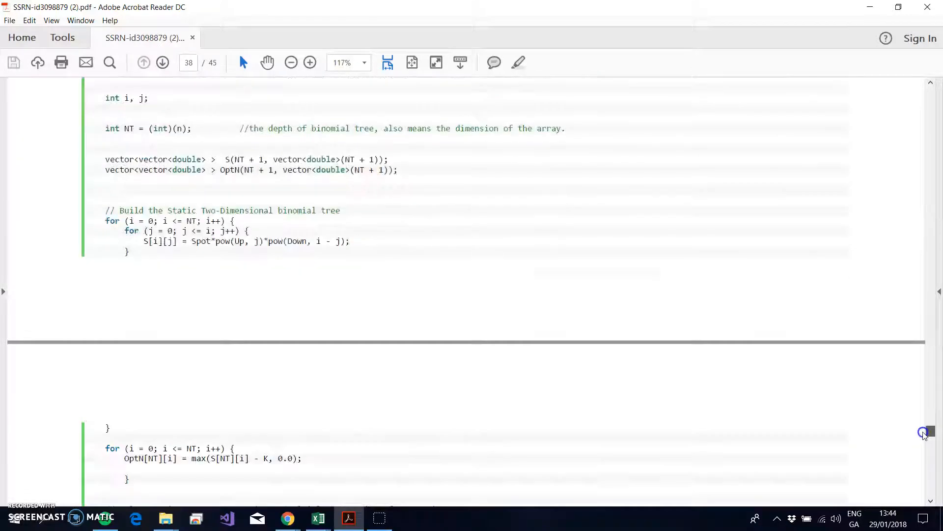
scroll(449, 254, "down", 5)
scroll(449, 258, "down", 2)
scroll(450, 256, "down", 2)
scroll(448, 253, "down", 6)
scroll(451, 246, "down", 4)
scroll(453, 235, "down", 5)
scroll(452, 233, "down", 9)
scroll(451, 228, "down", 3)
scroll(452, 227, "down", 10)
scroll(452, 225, "down", 2)
scroll(452, 226, "down", 3)
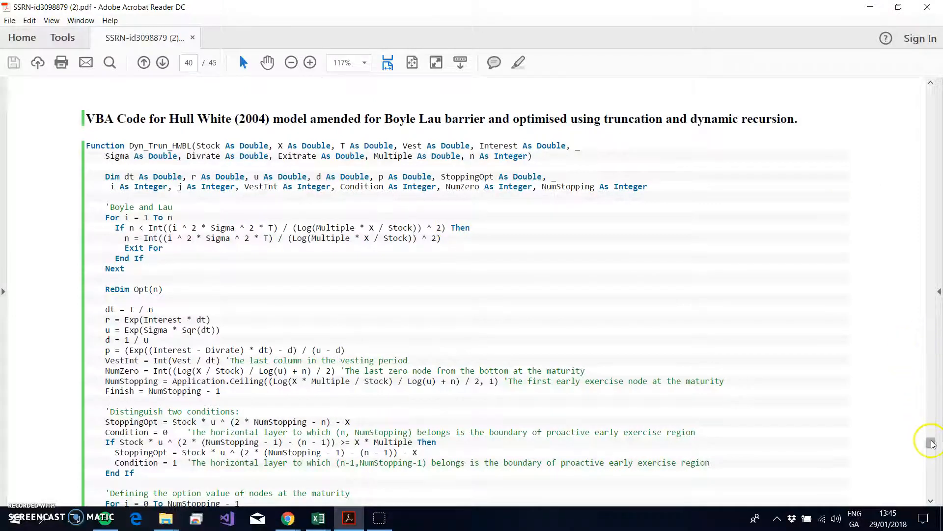
mouse_move(931, 443)
left_mouse_down()
mouse_move(934, 478)
mouse_move(931, 455)
left_mouse_up()
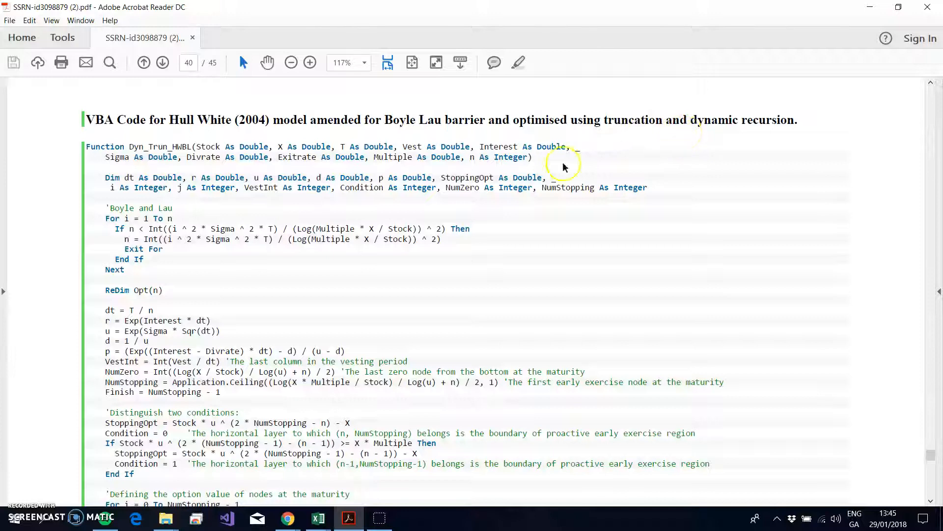
mouse_move(85, 146)
left_mouse_down()
mouse_move(248, 406)
mouse_move(292, 492)
mouse_move(291, 522)
left_mouse_up()
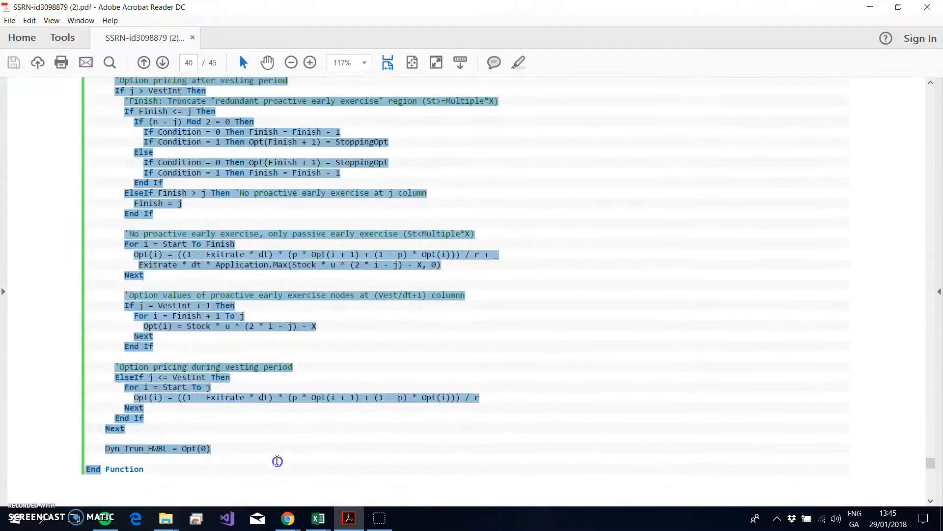
left_click_drag(292, 522, 168, 422)
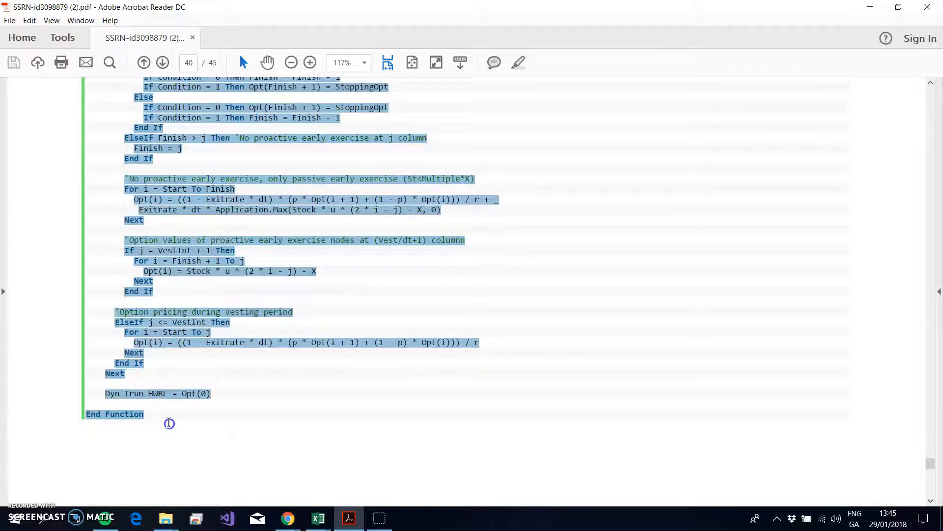
right_click(140, 415)
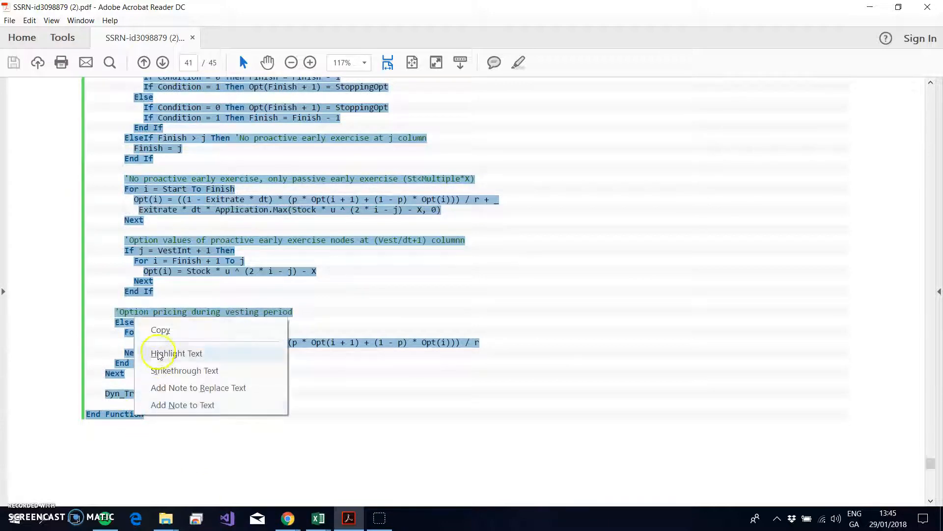
left_click(159, 330)
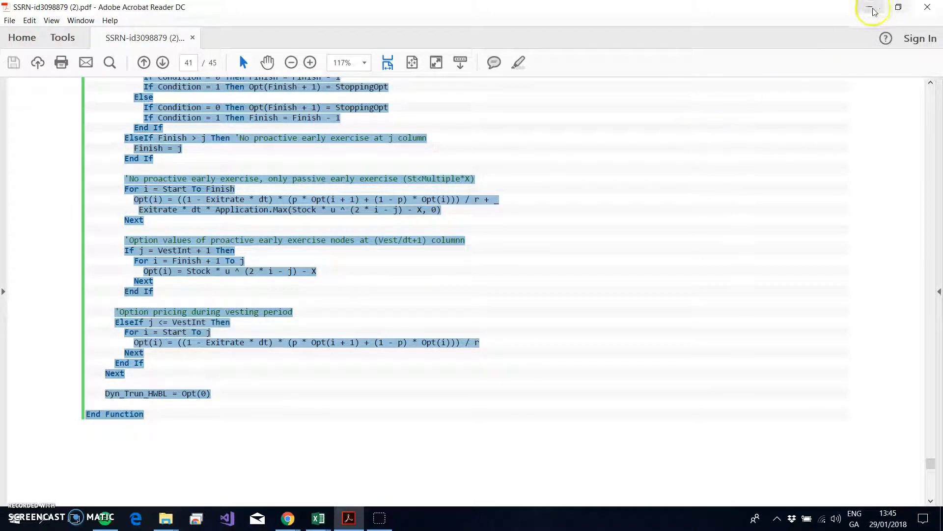
- Switch to the Book1 workbook and launch the Visual Basic editor from the Developer tools
left_click(320, 517)
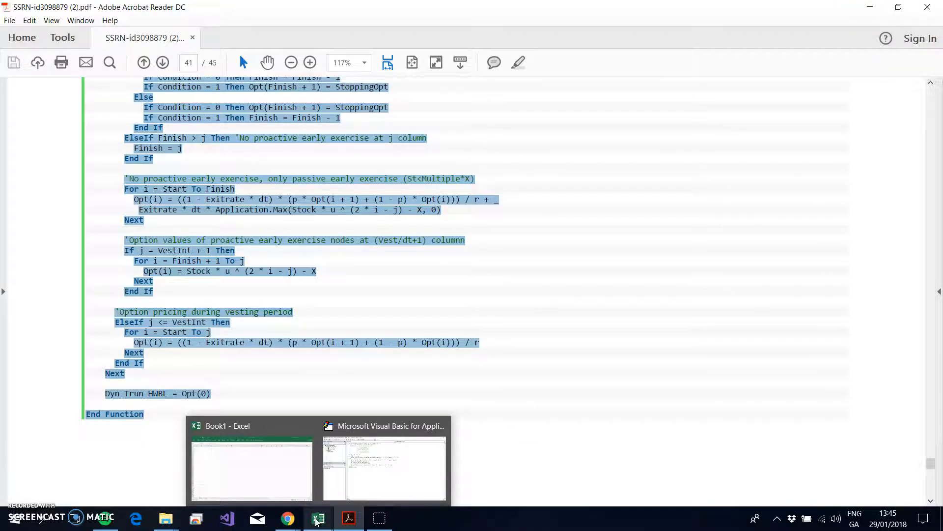
left_click(270, 465)
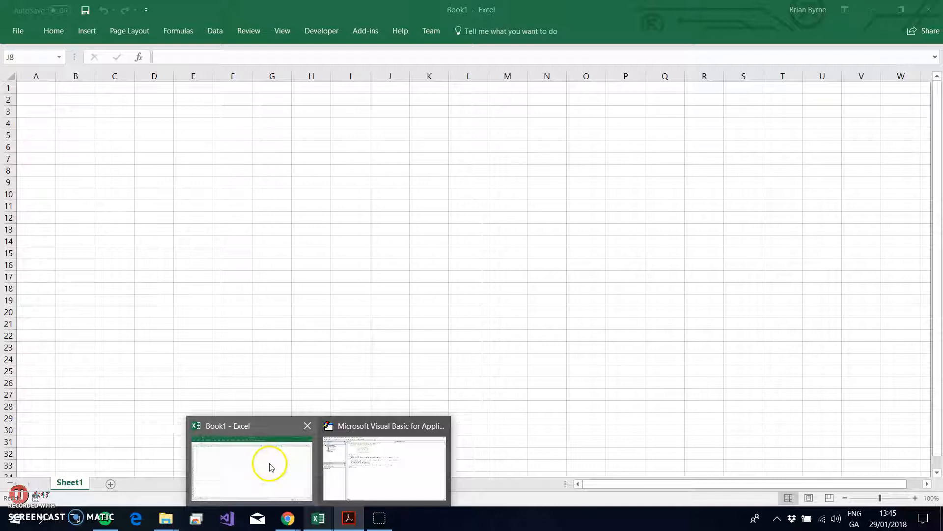
left_click(270, 466)
left_click(177, 229)
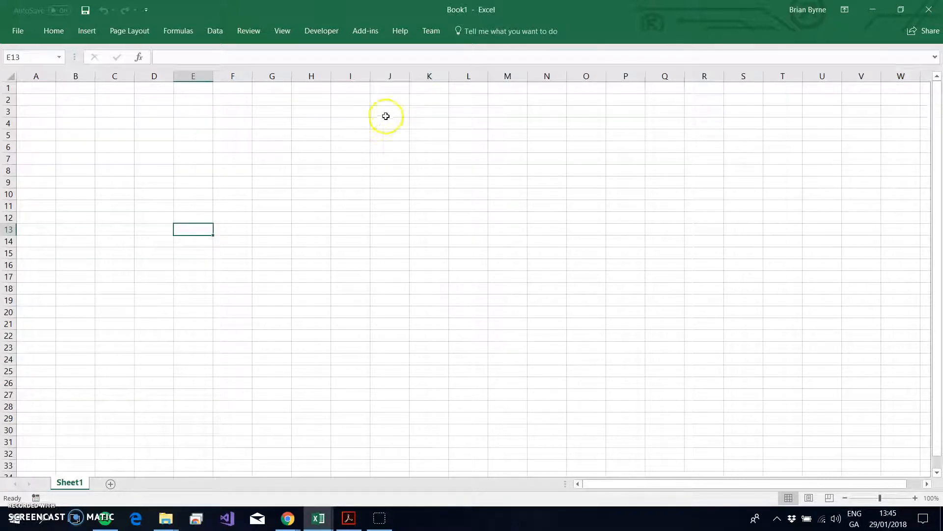
left_click(313, 32)
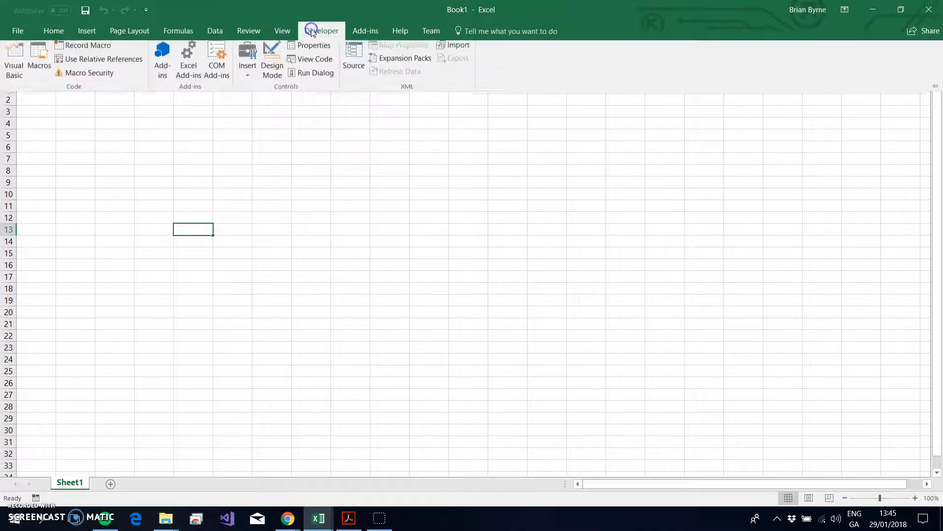
left_click(15, 63)
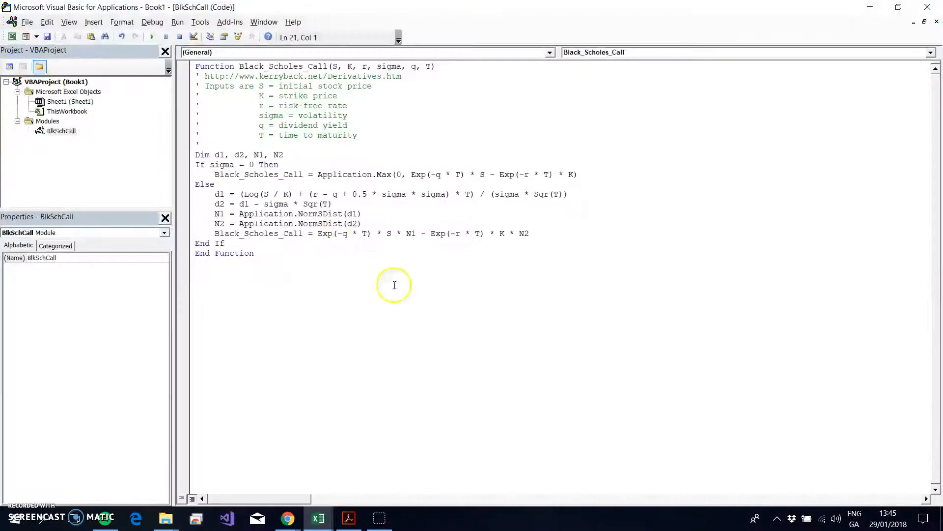
- Insert a new Module1 and paste the copied Dyn_Trun_HWBL code into it
right_click(51, 121)
mouse_move(80, 182)
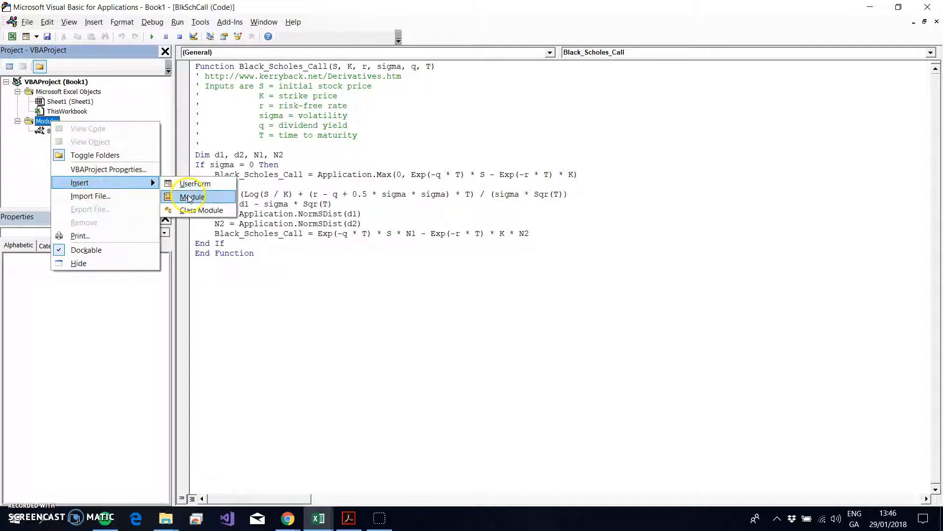
left_click(190, 198)
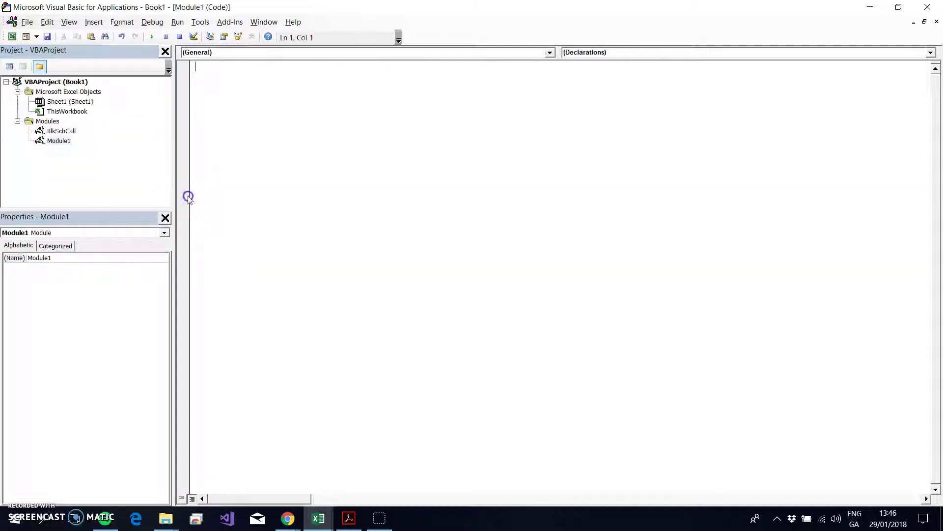
right_click(221, 70)
left_click(251, 103)
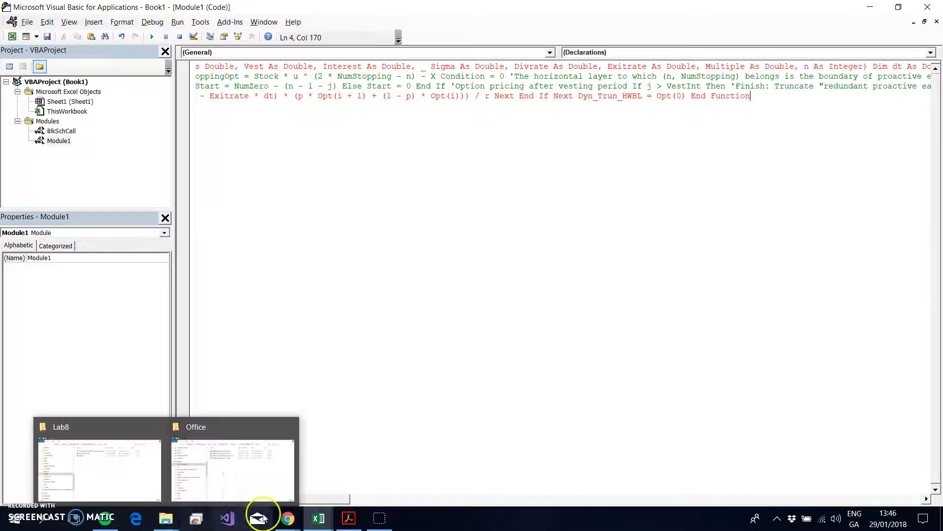
- Return to the PDF, then launch Word from Start and create a new blank document
left_click(348, 518)
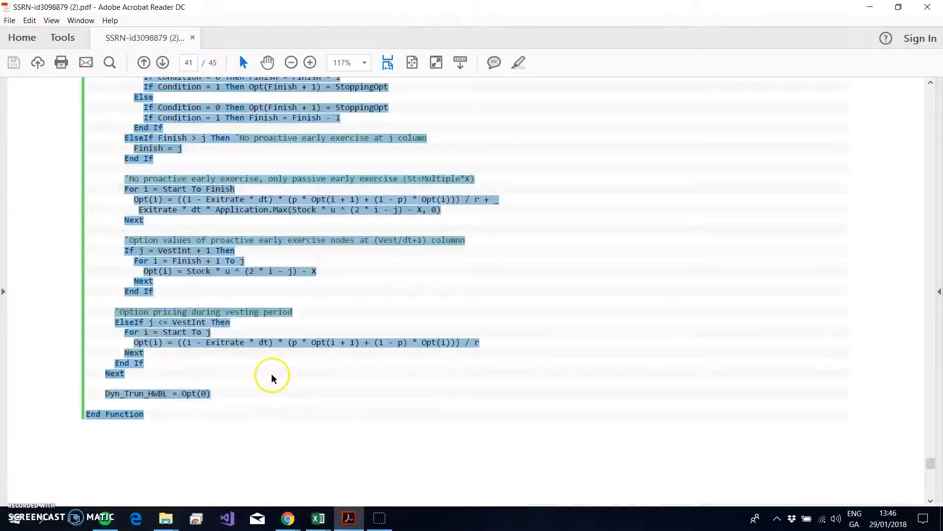
scroll(270, 380, "up", 3)
scroll(273, 372, "up", 5)
scroll(278, 362, "up", 5)
scroll(278, 362, "up", 5)
scroll(280, 358, "up", 3)
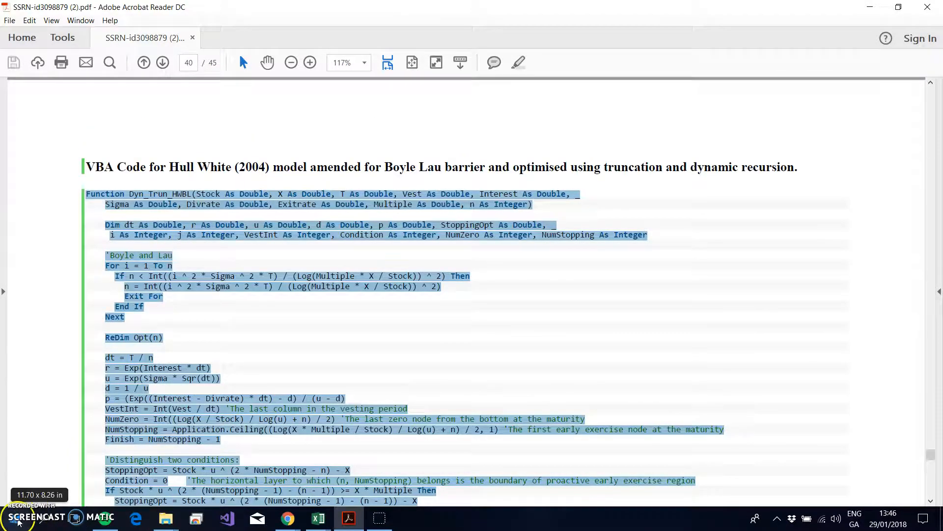
left_click(15, 518)
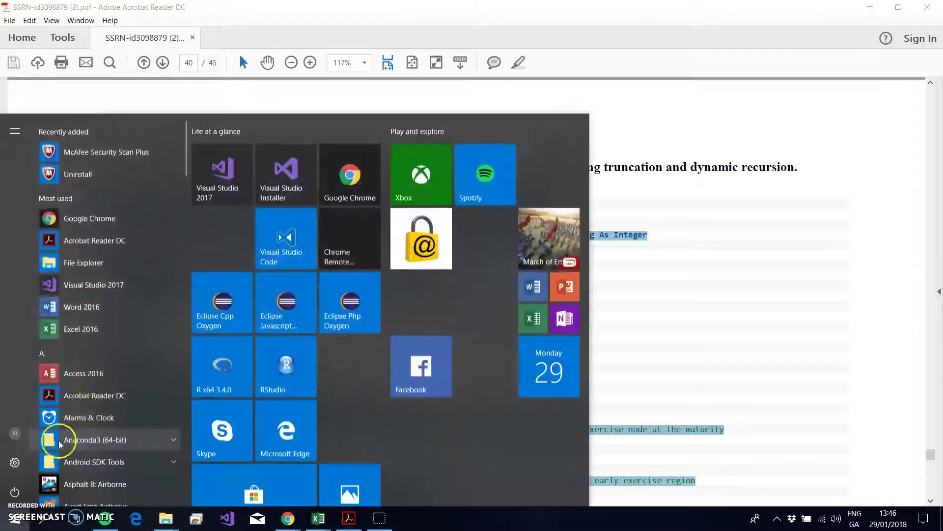
left_click(532, 285)
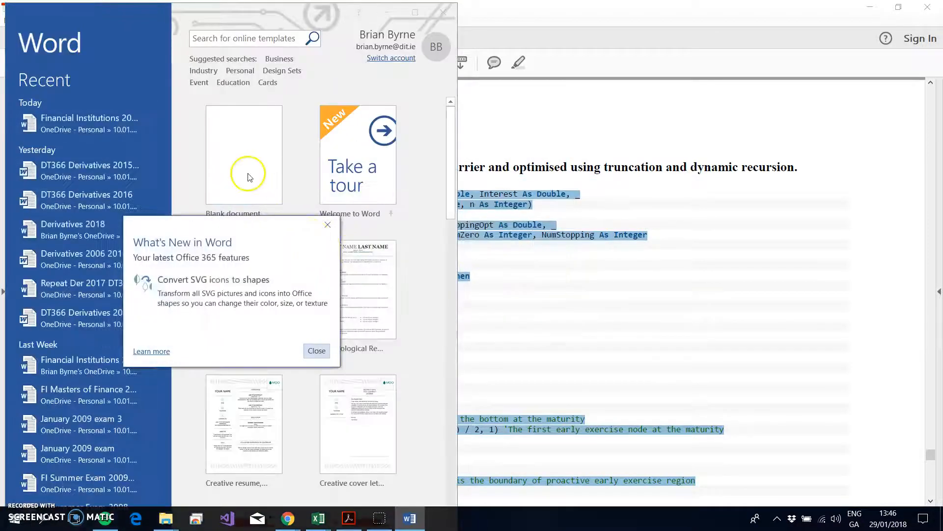
left_click(315, 350)
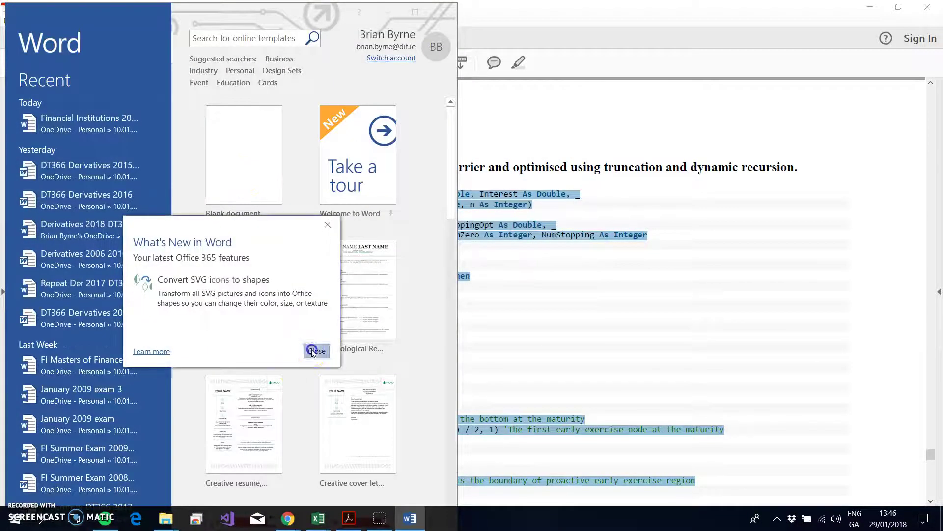
left_click(227, 172)
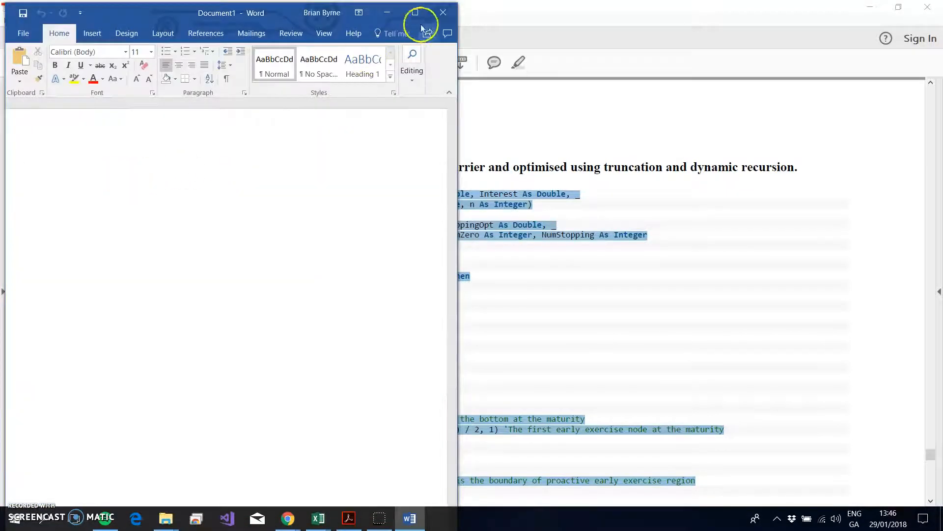
- Maximise Word, set landscape orientation and paste the code keeping its original formatting
left_click(415, 12)
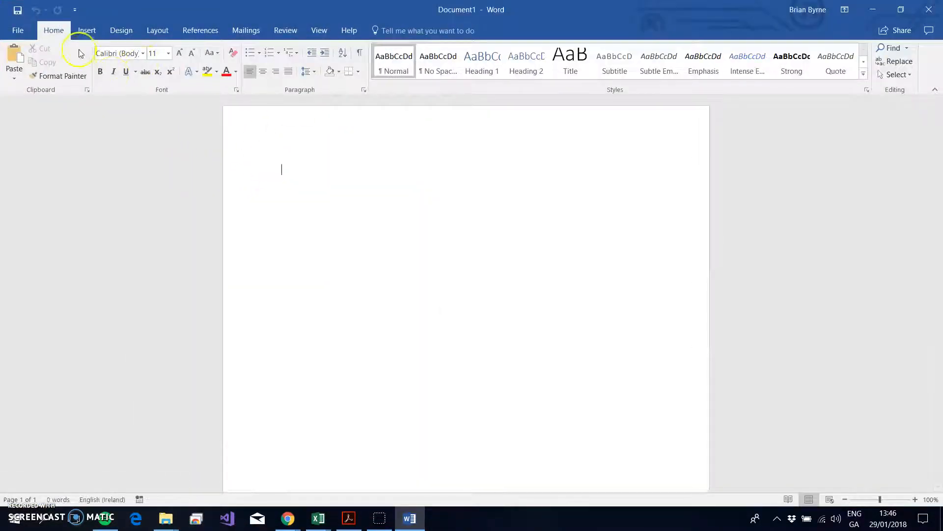
left_click(157, 31)
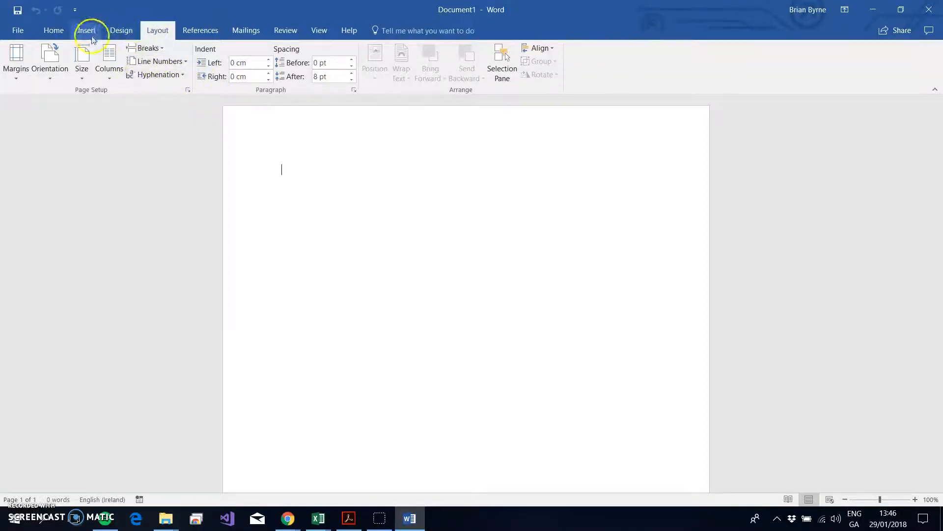
left_click(46, 86)
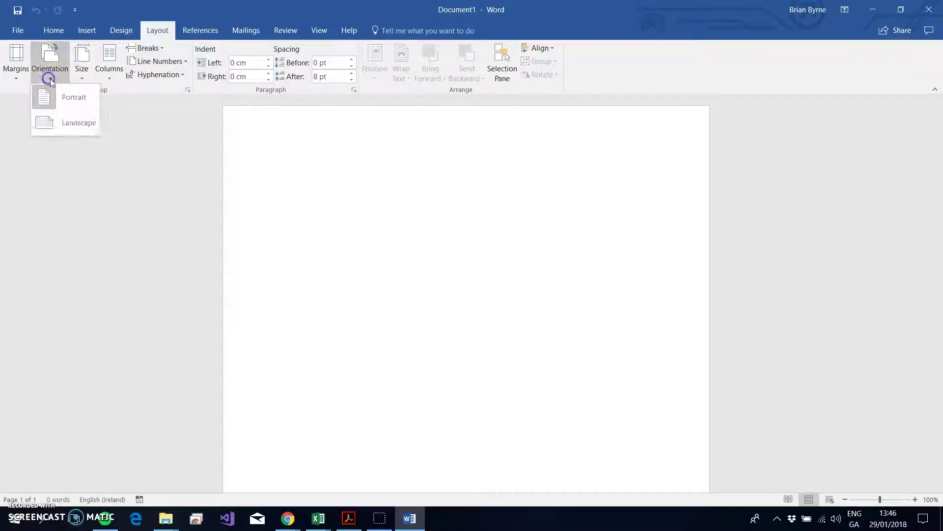
left_click(77, 124)
right_click(257, 169)
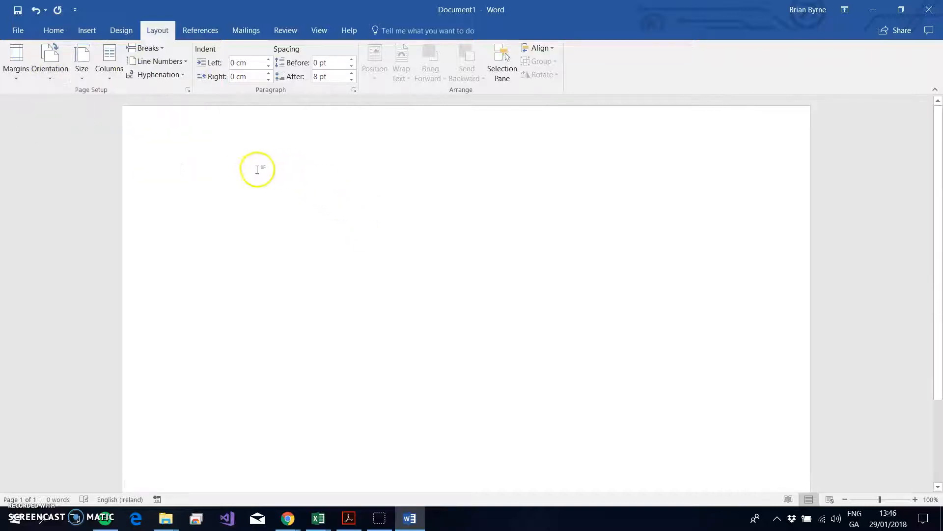
left_click(301, 223)
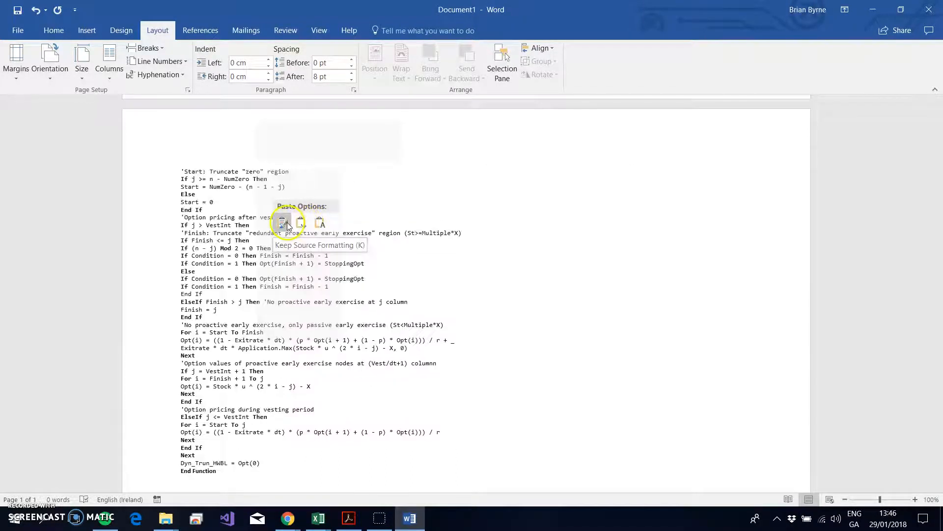
left_click(284, 225)
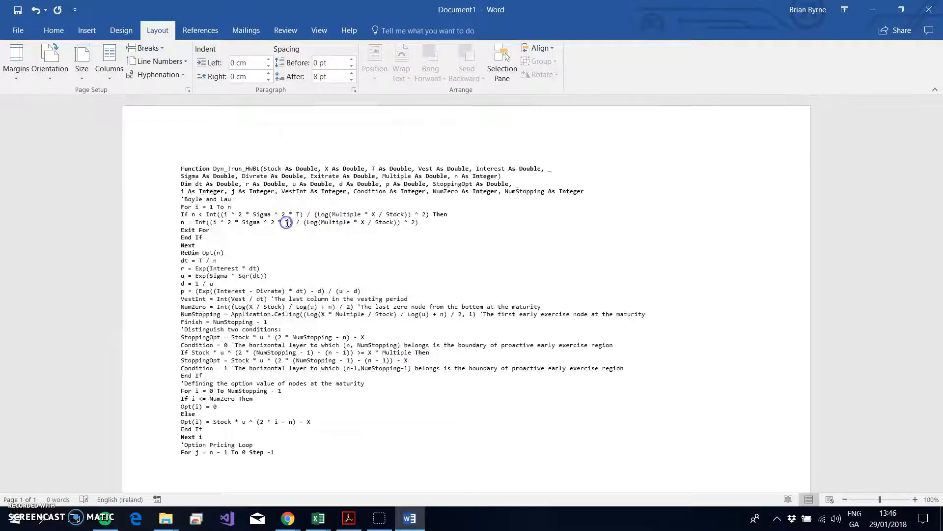
scroll(442, 238, "up", 1)
scroll(448, 249, "up", 4)
scroll(448, 249, "up", 4)
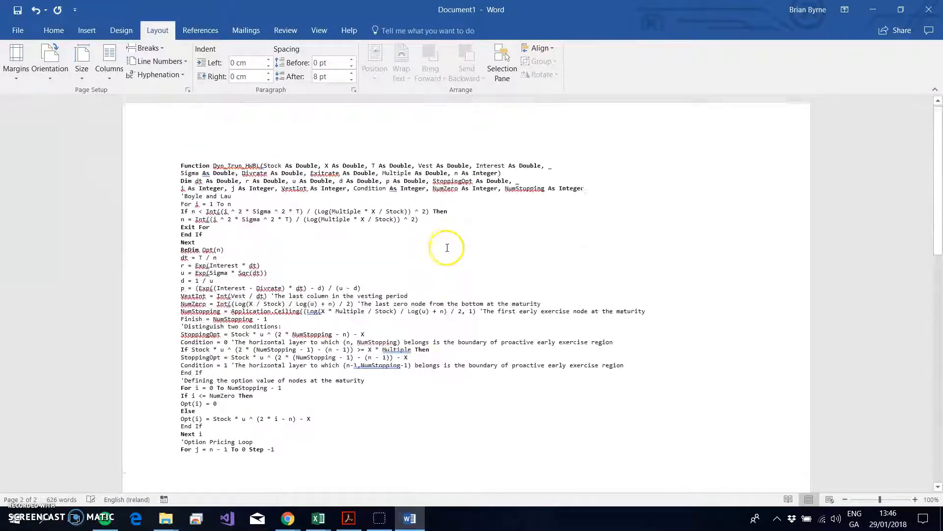
- Select the pasted code from Function through End Function and copy it
left_click(180, 169)
left_click_drag(186, 171, 289, 511)
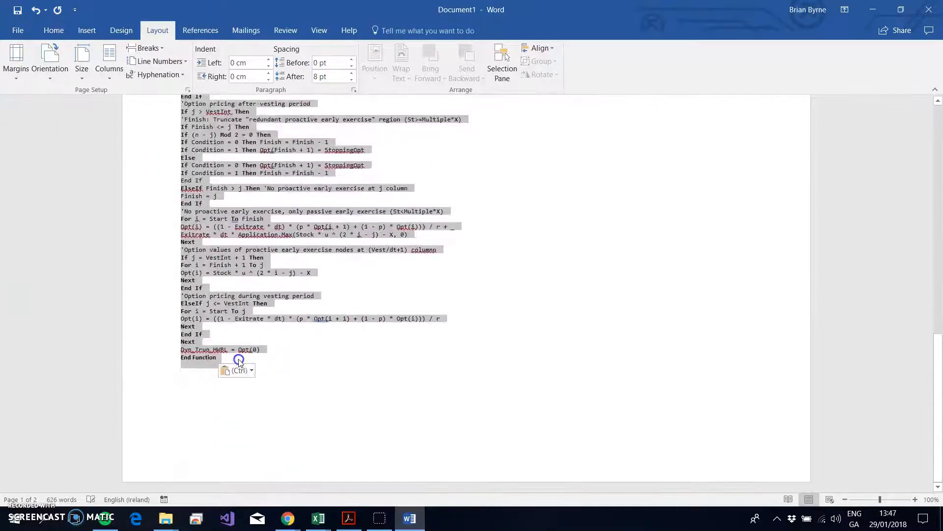
left_click_drag(289, 510, 233, 353)
right_click(214, 355)
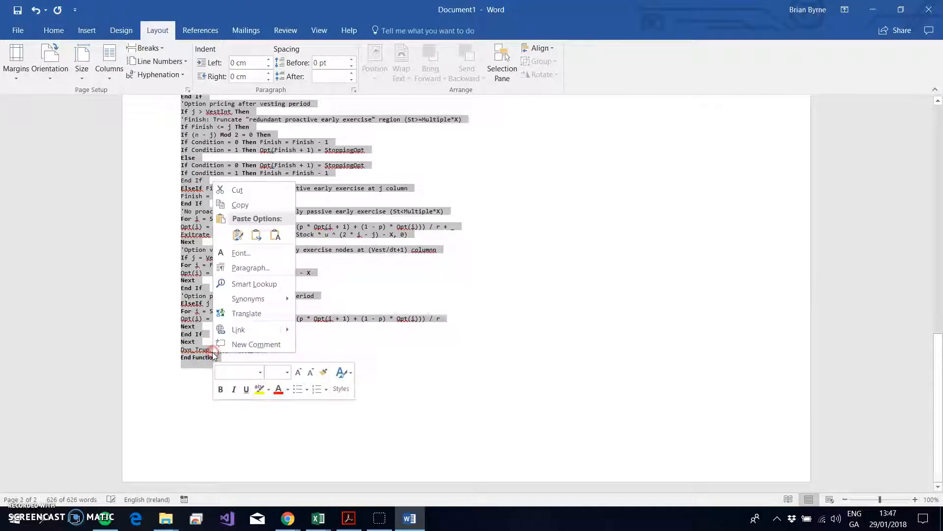
left_click(240, 204)
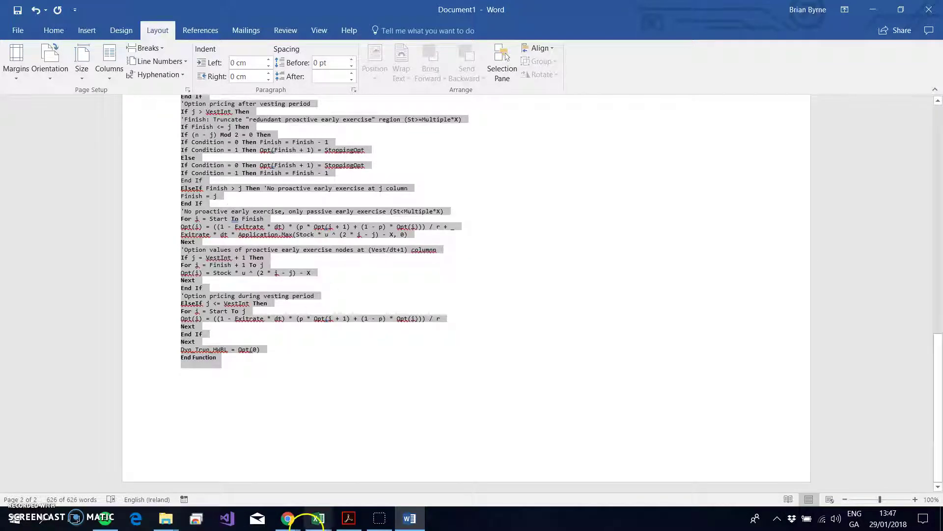
- Delete Module1's run-together code and paste the line-by-line Dyn_Trun_HWBL function in its place
left_click(322, 519)
left_click(374, 464)
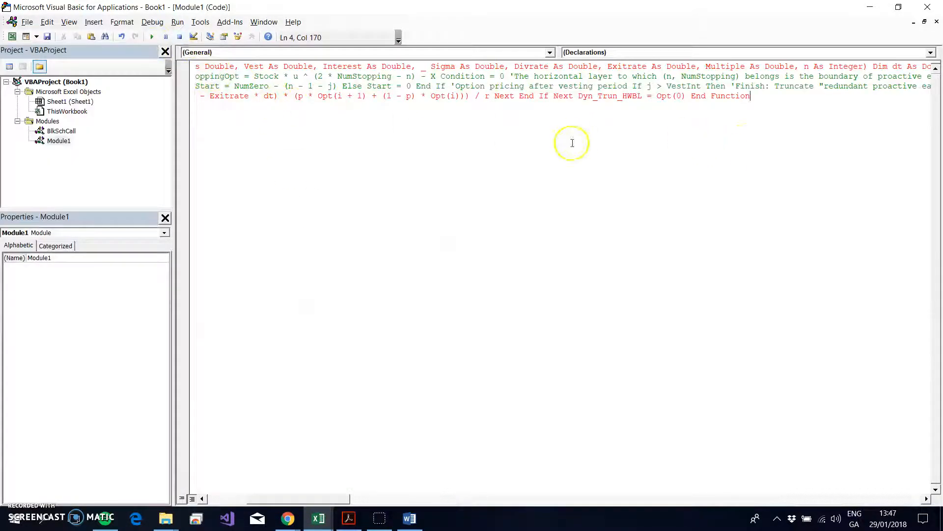
mouse_move(771, 133)
left_mouse_down()
mouse_move(722, 86)
mouse_move(318, 34)
mouse_move(129, 26)
left_mouse_up()
key("Delete")
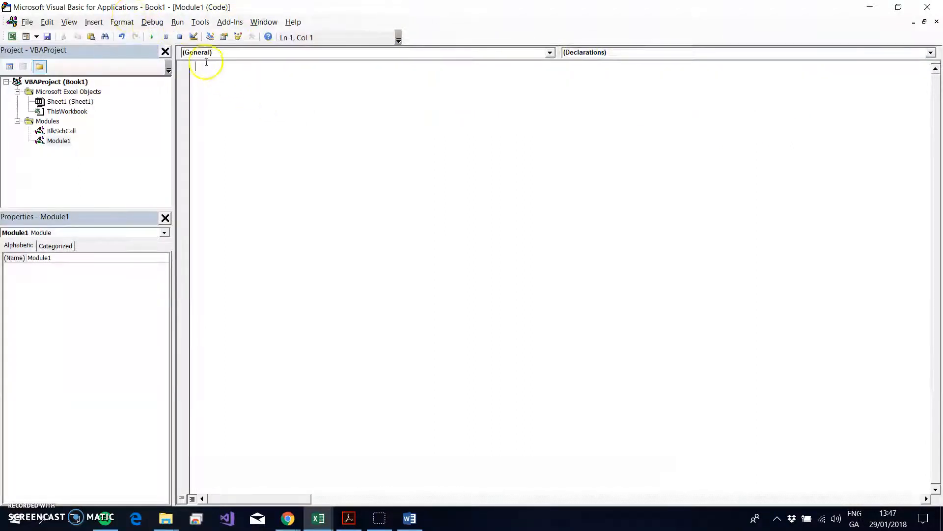
right_click(199, 66)
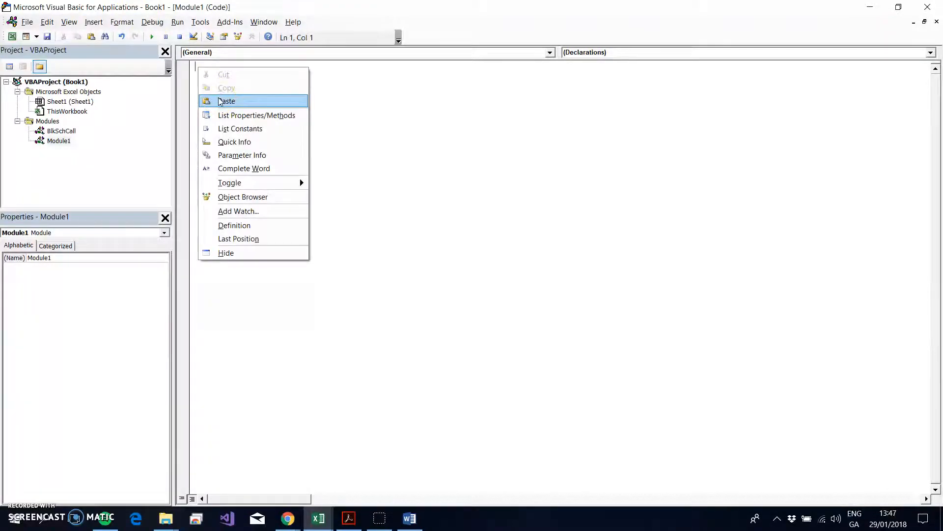
left_click(218, 101)
scroll(353, 149, "up", 10)
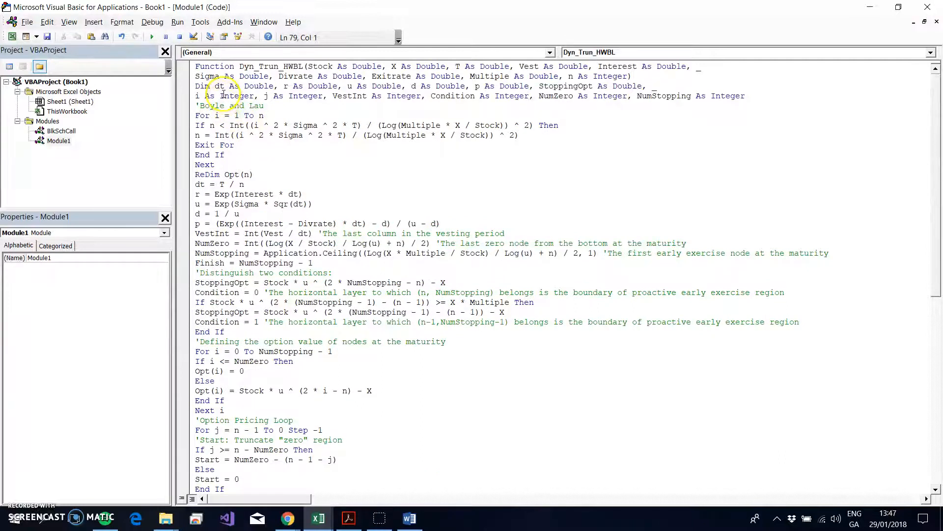
scroll(222, 95, "down", 3)
scroll(222, 104, "down", 2)
scroll(221, 148, "down", 4)
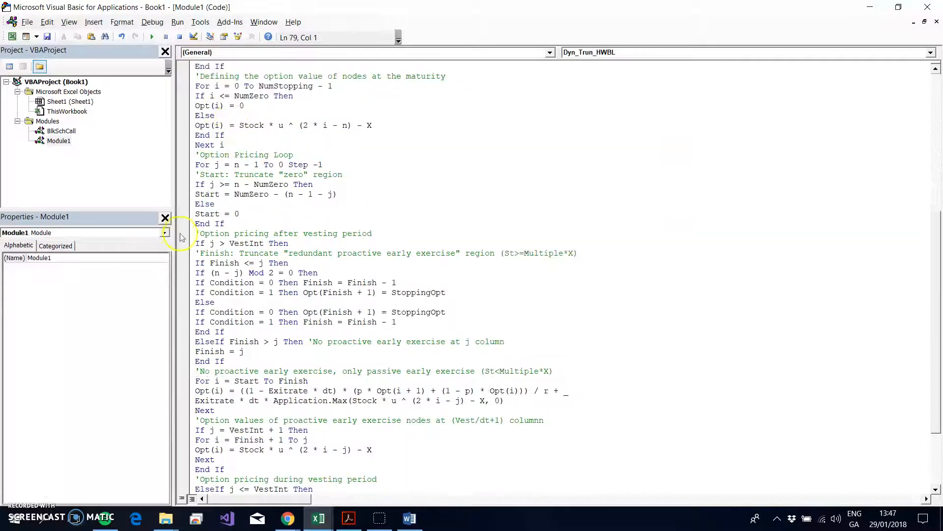
scroll(208, 383, "down", 3)
scroll(210, 402, "up", 3)
scroll(244, 295, "up", 7)
scroll(273, 148, "up", 2)
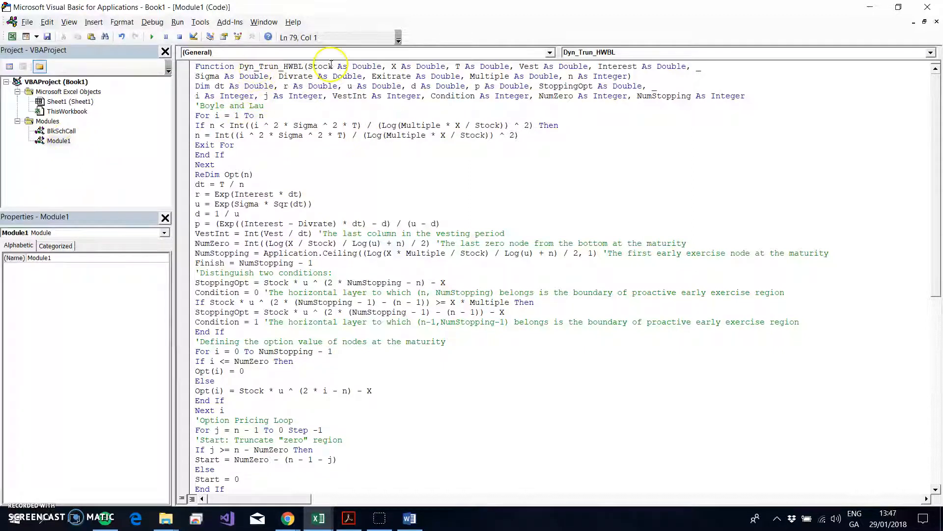
- Return to the worksheet, reopen the macro editor to check the function, then come back to Excel
left_click(12, 41)
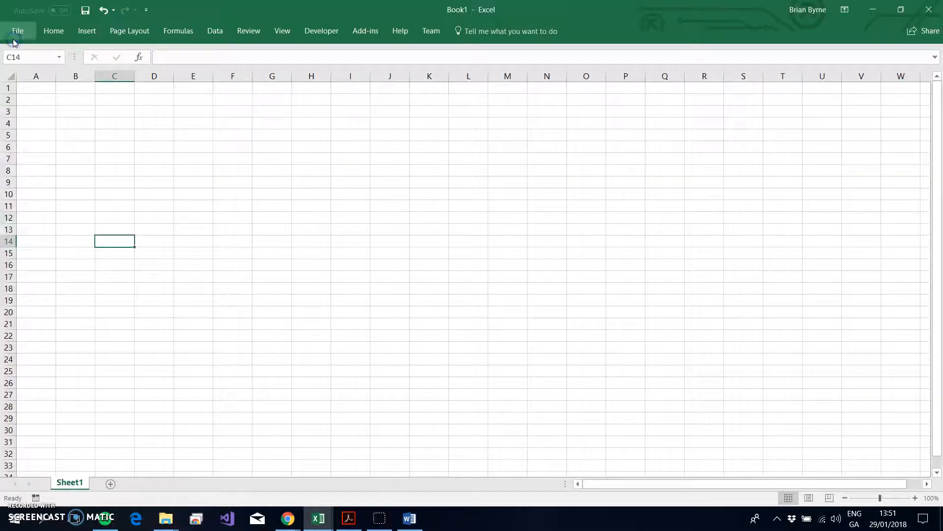
left_click(118, 255)
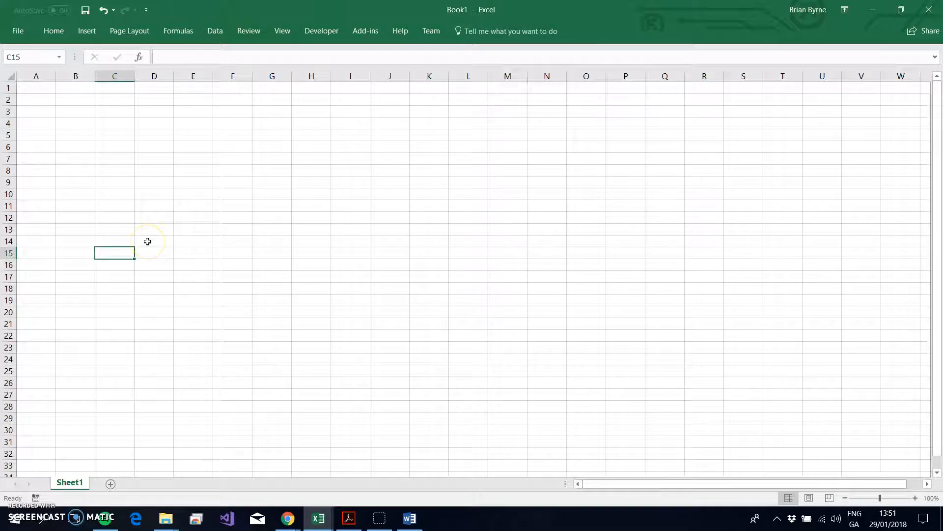
left_click(321, 31)
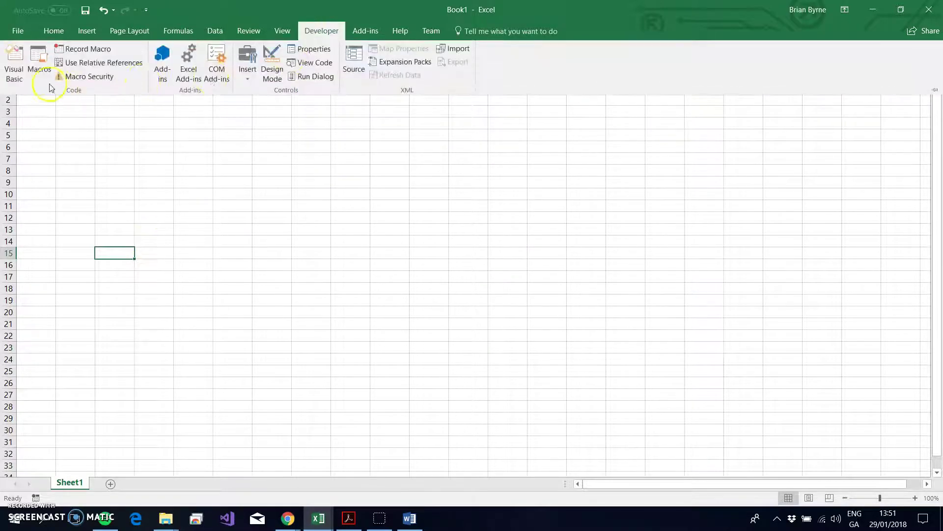
left_click(7, 55)
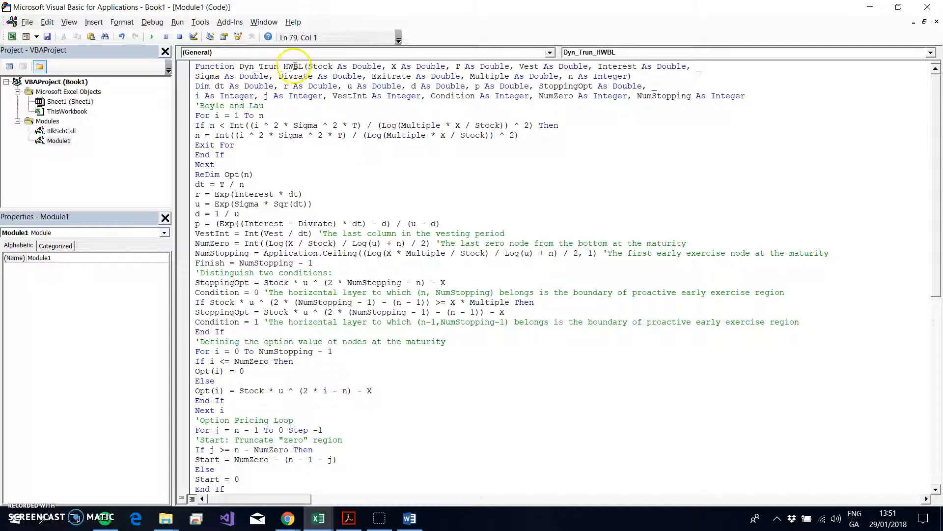
left_click(11, 37)
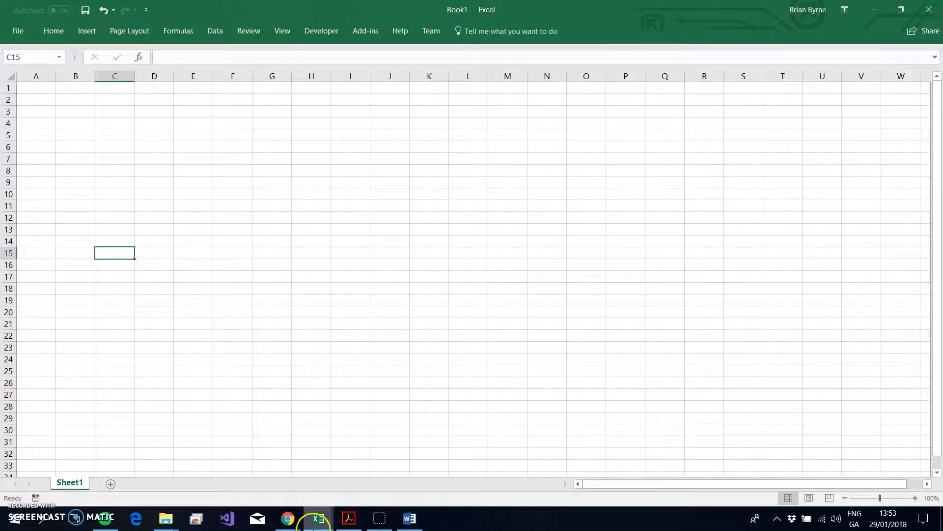
- Select the Table 5 caption parameters S = 100 through e = 0.04 and copy them
left_click(348, 517)
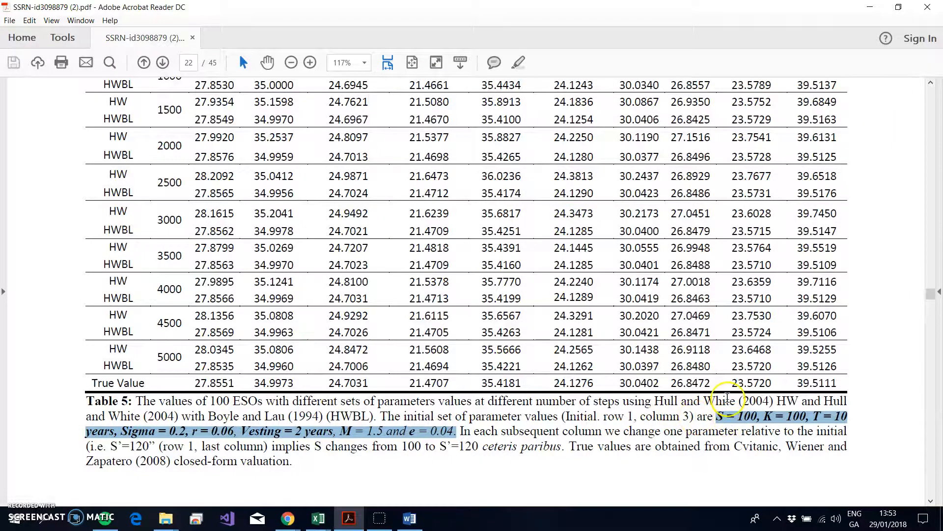
scroll(708, 406, "up", 3)
scroll(416, 354, "down", 3)
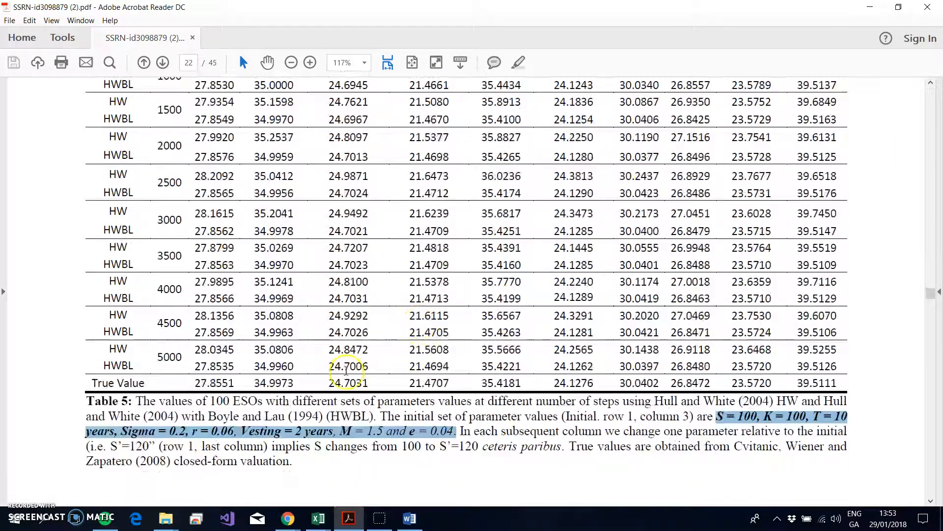
scroll(239, 380, "up", 1)
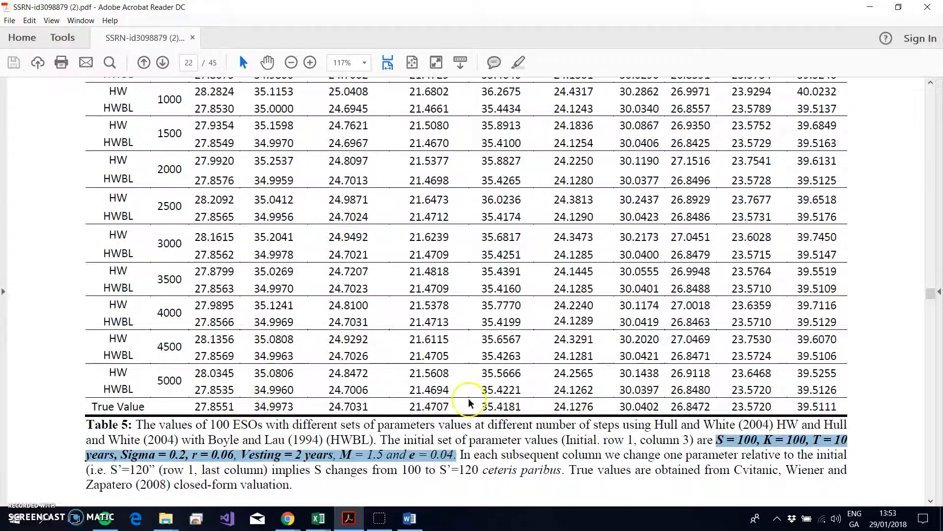
left_click(717, 439)
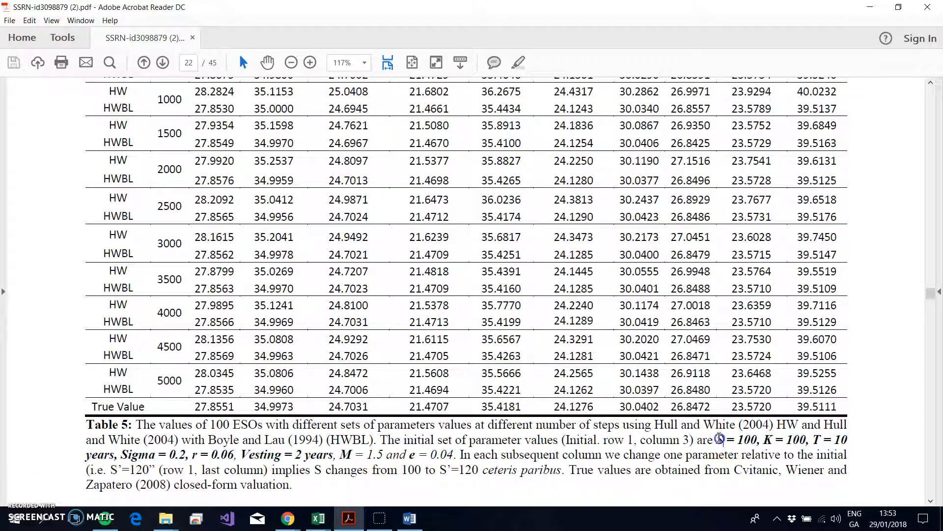
left_click_drag(716, 440, 454, 455)
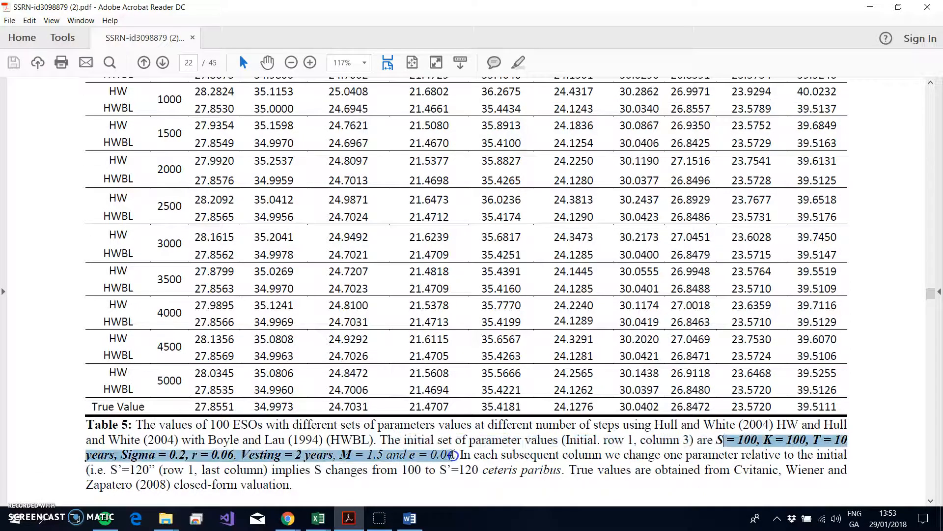
right_click(447, 454)
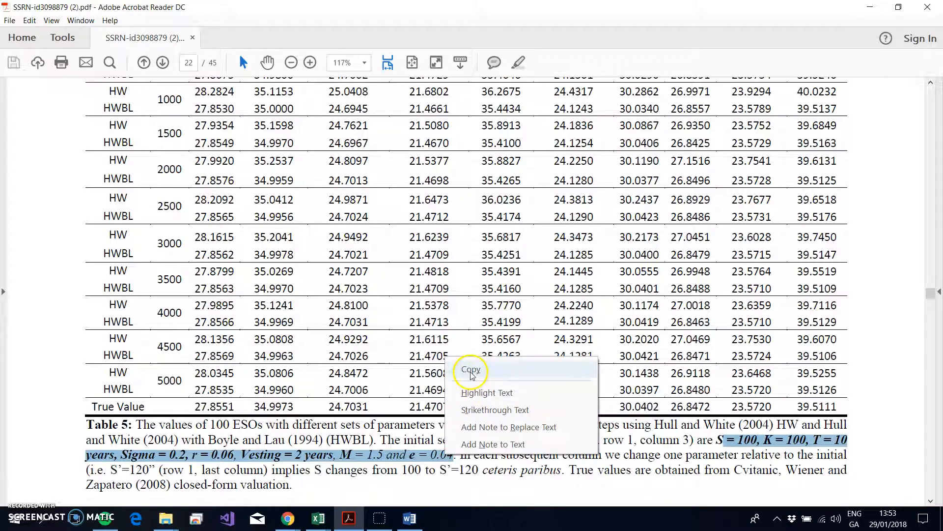
left_click(470, 370)
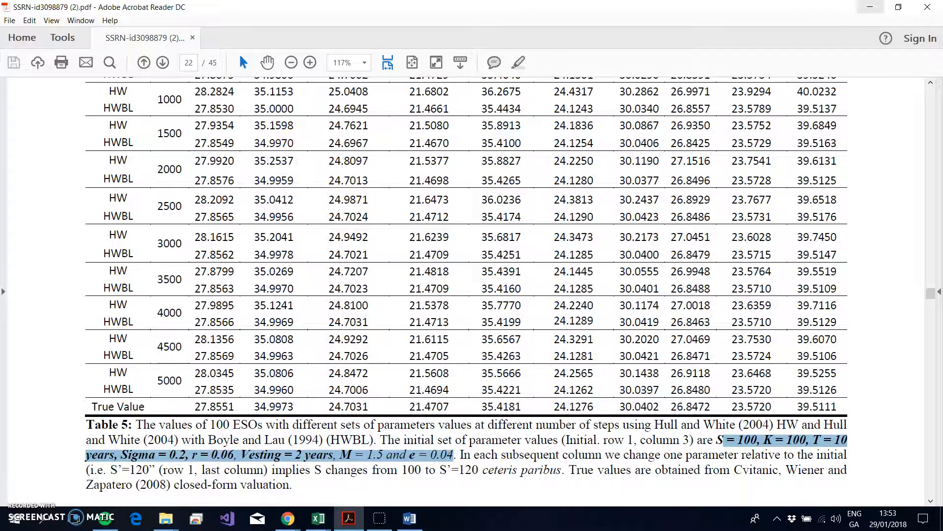
- Place the parameter line in G2 and abandon a first attempt to edit its text
left_click(869, 5)
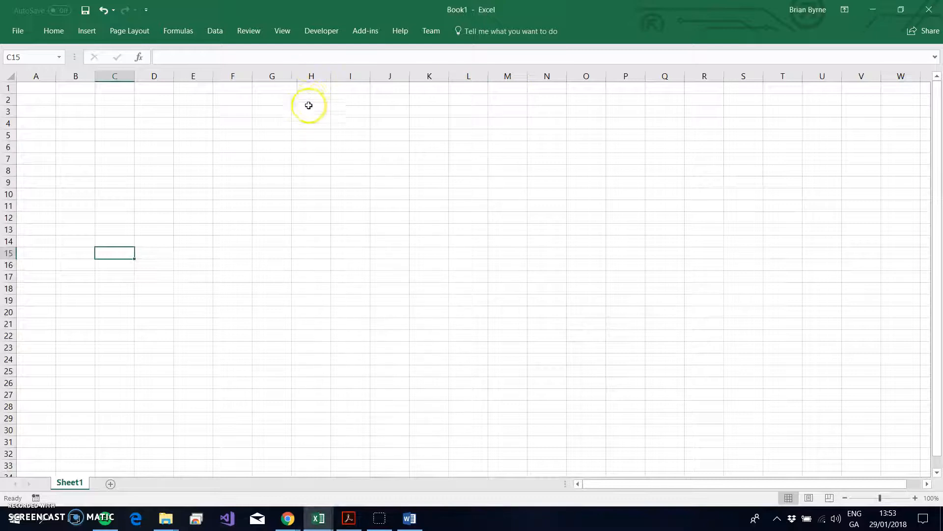
left_click(268, 100)
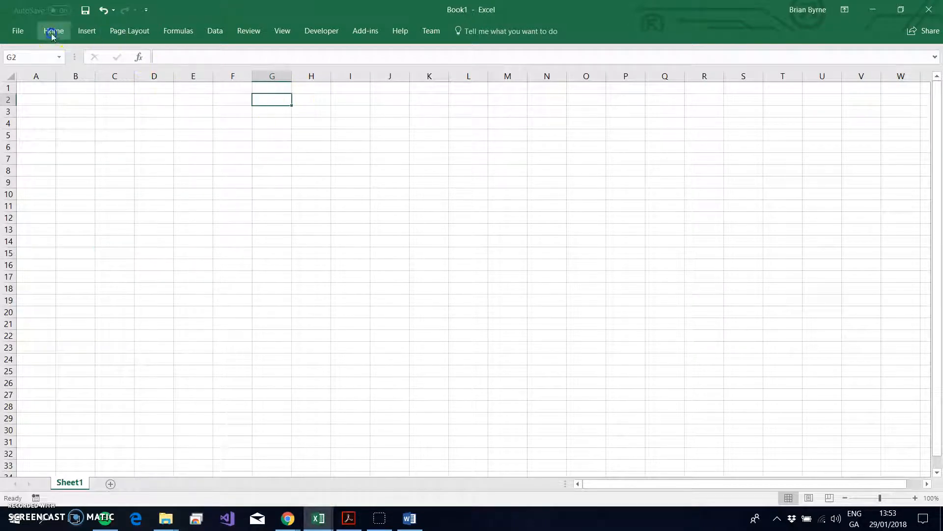
left_click(255, 99)
left_click(166, 57)
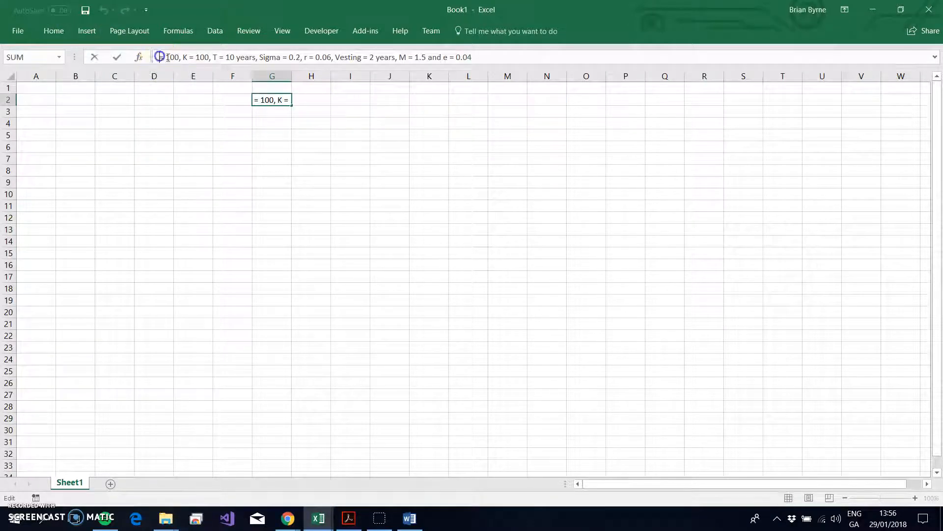
type("S")
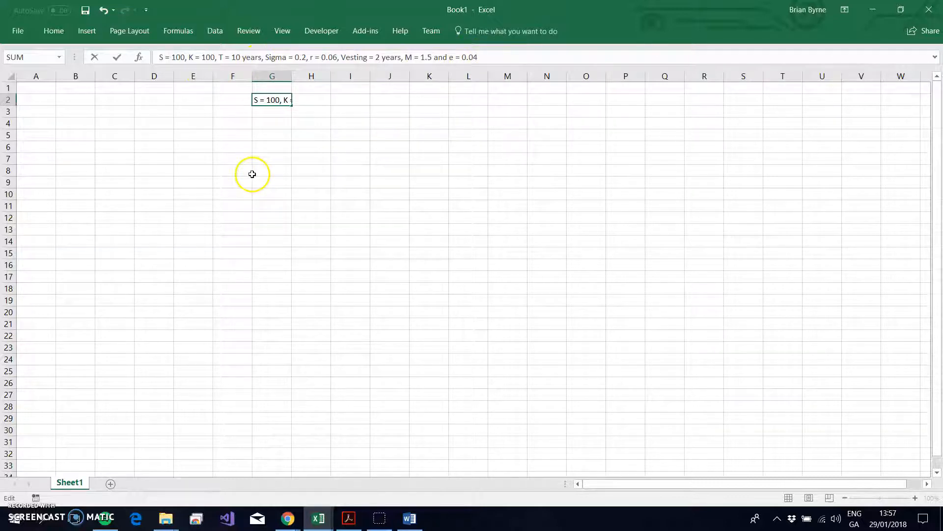
key("BackSpace")
key("BackSpace")
left_click_drag(152, 181, 151, 171)
left_click(117, 214)
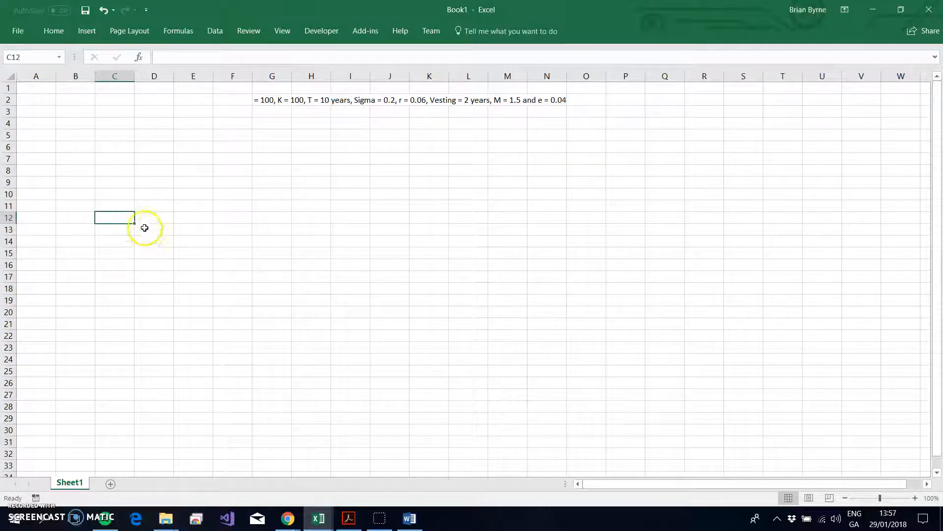
left_click(144, 227)
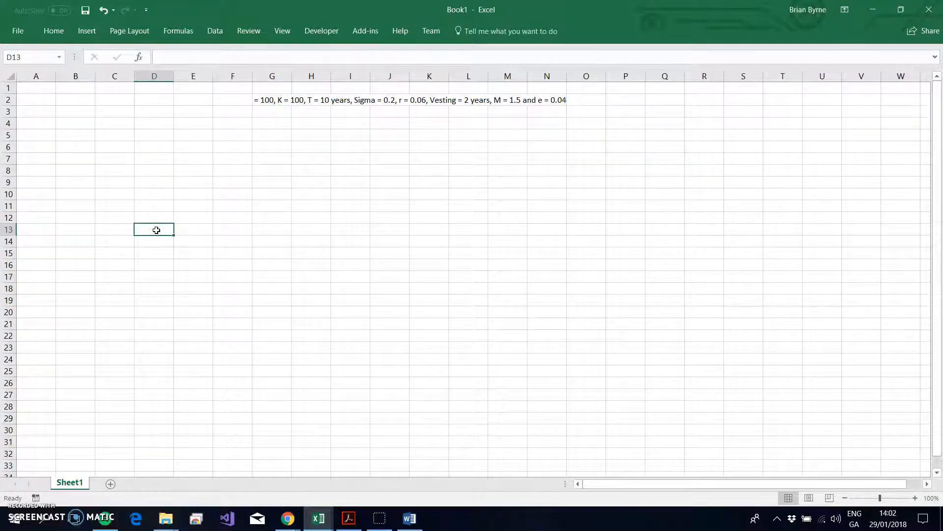
- Restore the leading S in G2's parameter text and enter 'n = 2500' in G3
left_click(255, 100)
left_click(159, 56)
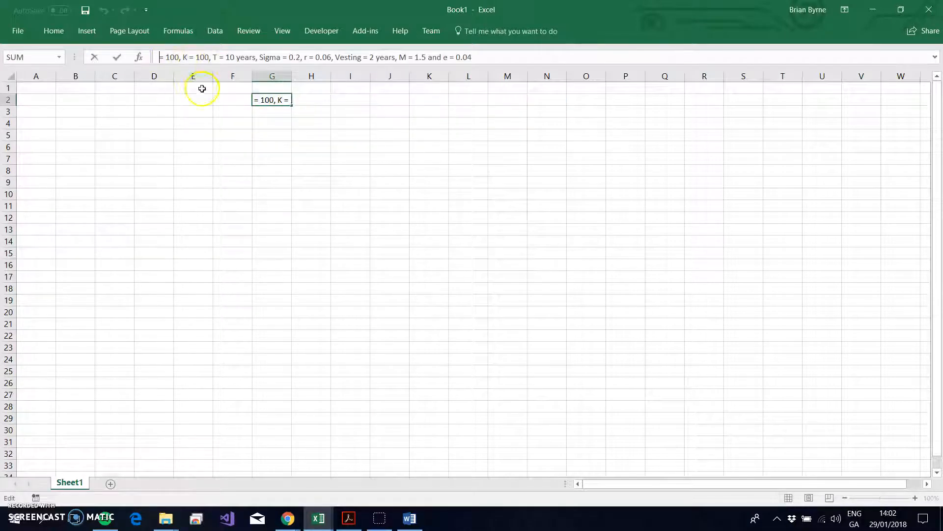
type("S")
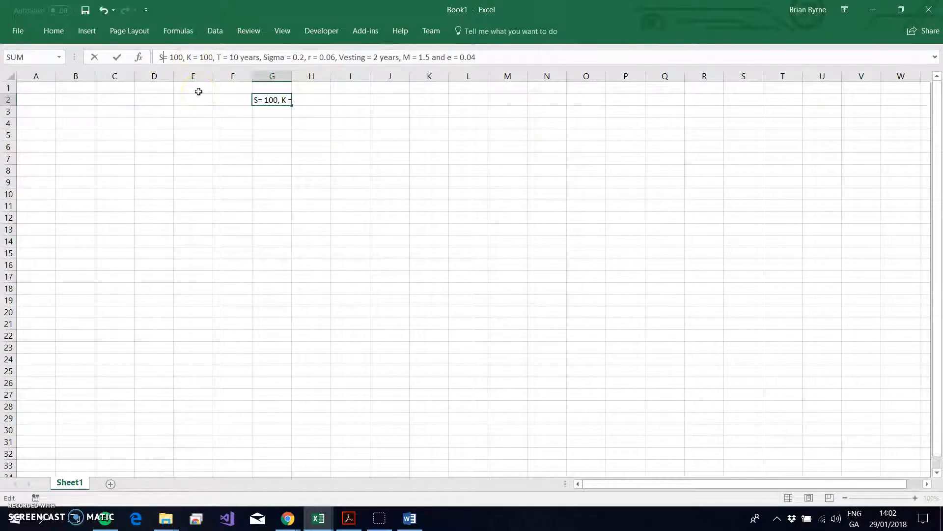
key("Return")
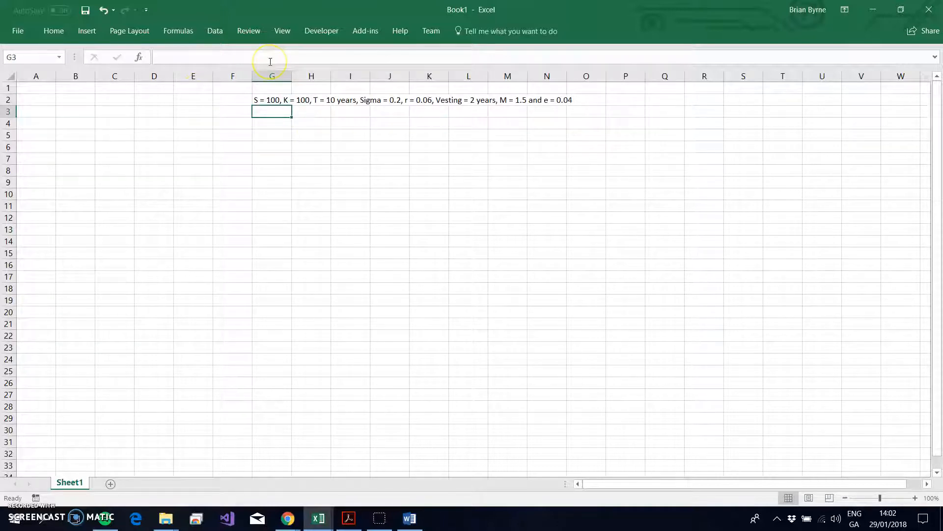
type("n = 25")
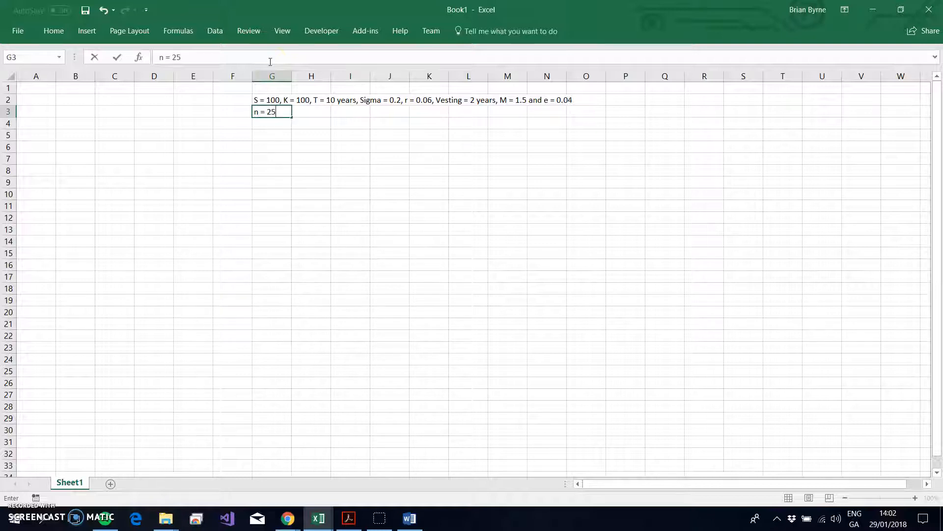
key("Return")
key("Return")
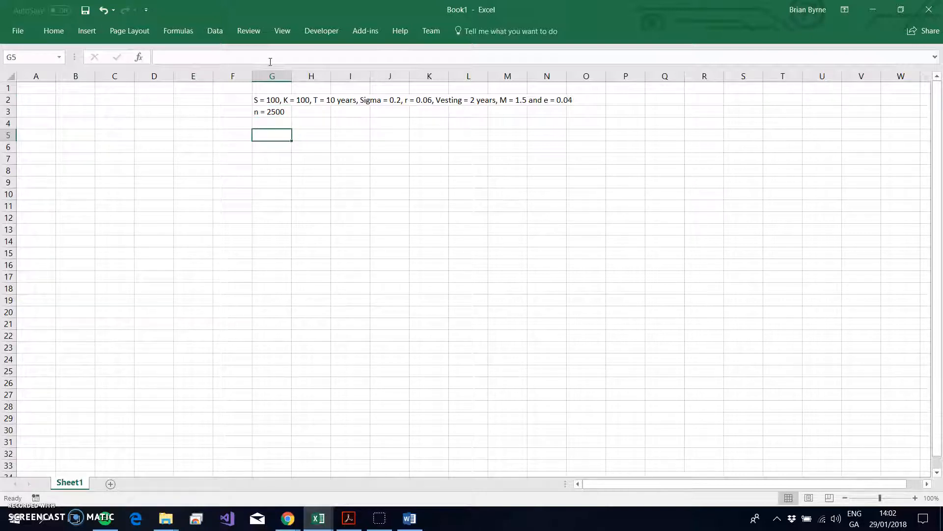
- Begin a =Dyn_Trun_HWBL formula in D15 from the autocomplete suggestion
left_click(141, 250)
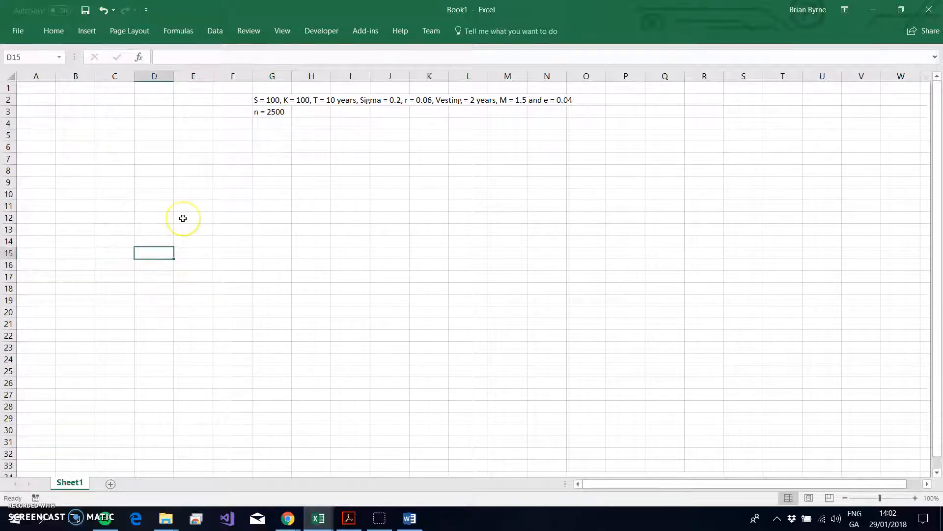
type("=")
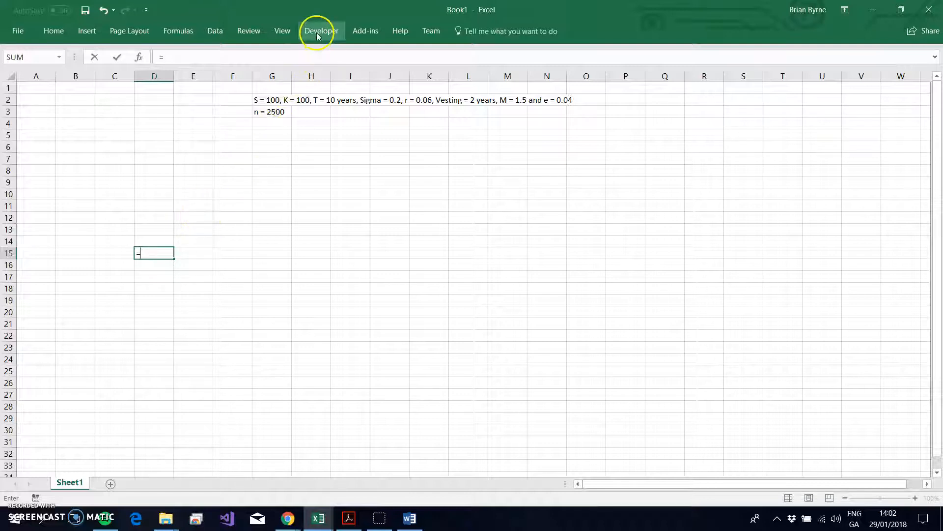
type("dy")
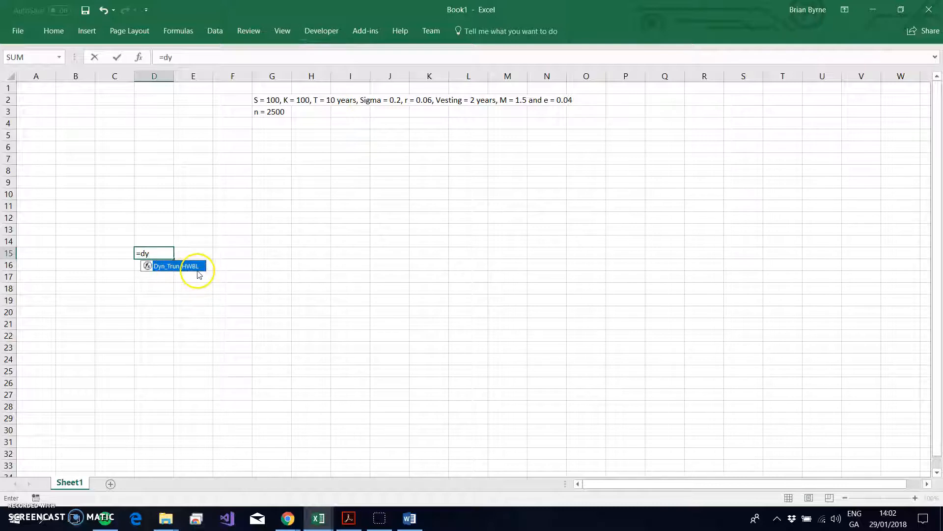
double_click(162, 265)
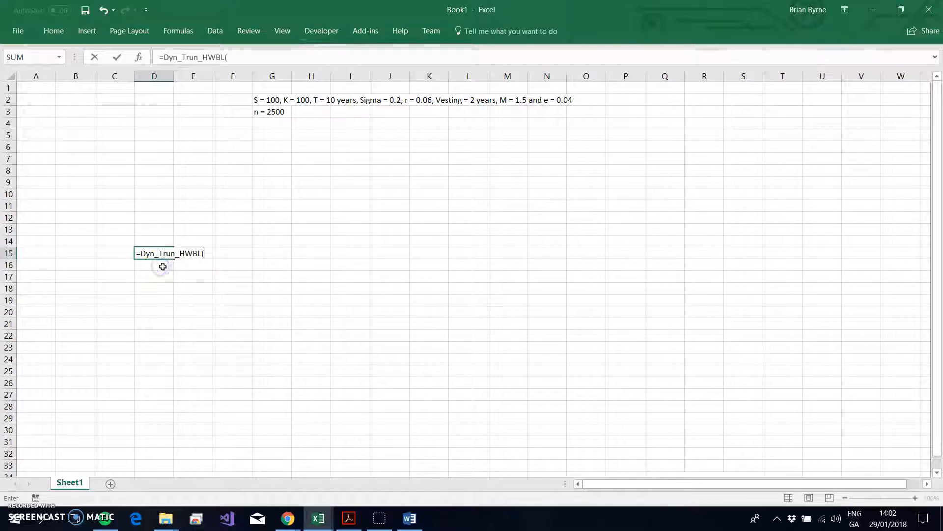
- Enter Stock 100, X 100, T 10, Vest 2 and Interest 0.06 in the Dyn_Trun_HWBL argument form
left_click(139, 59)
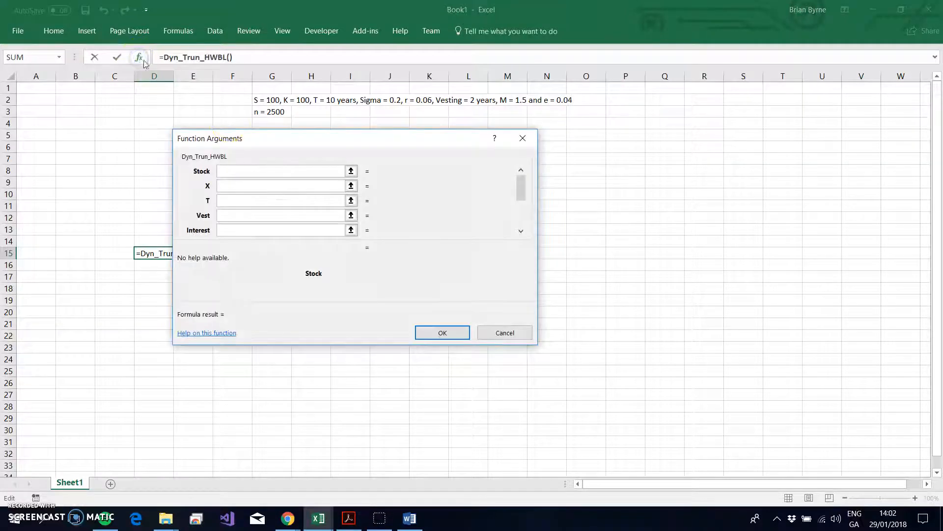
left_click_drag(266, 141, 368, 162)
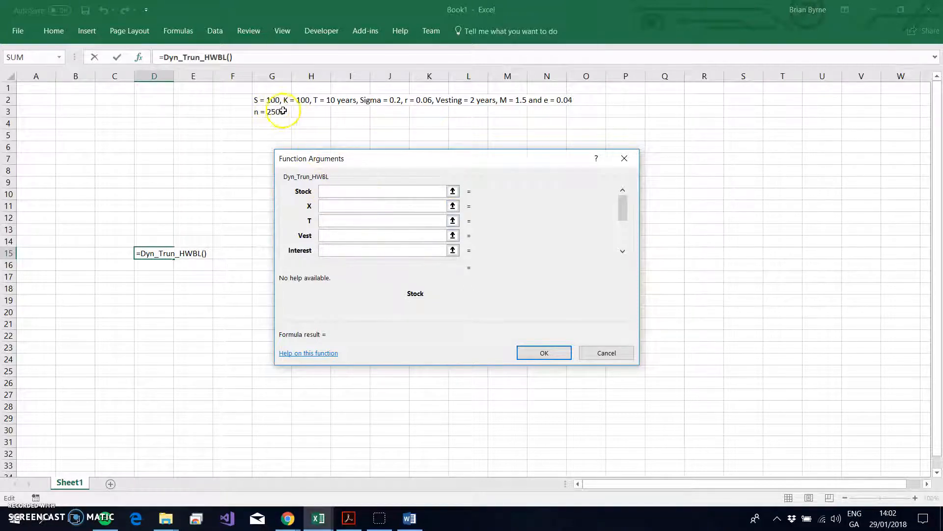
type("100")
left_click(324, 205)
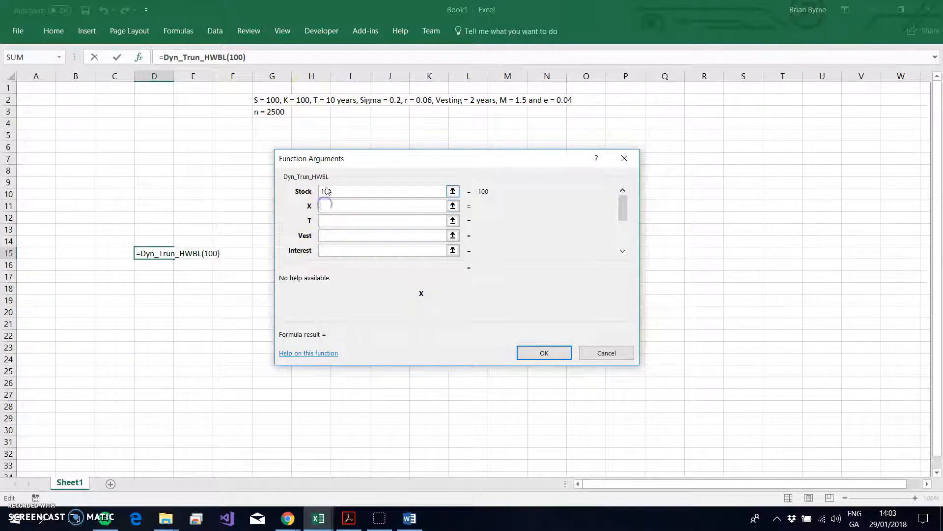
type("100")
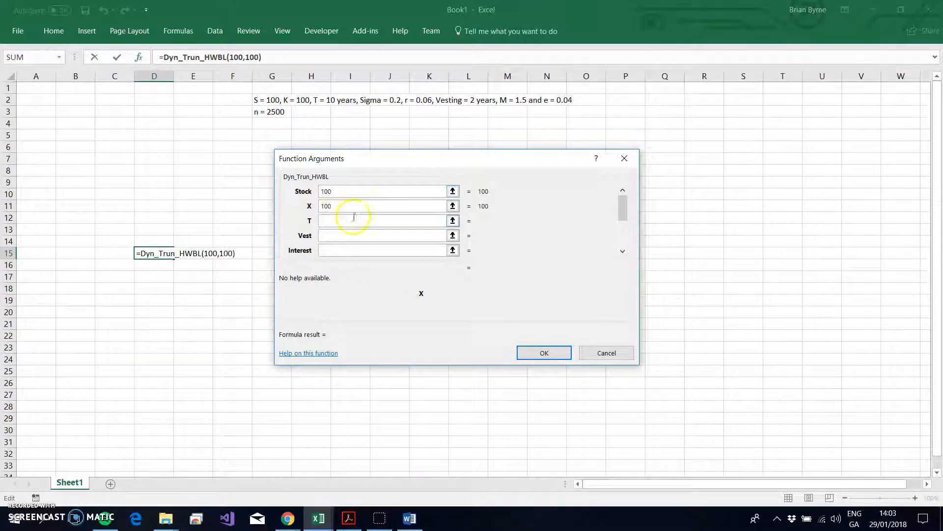
left_click(328, 223)
type("10")
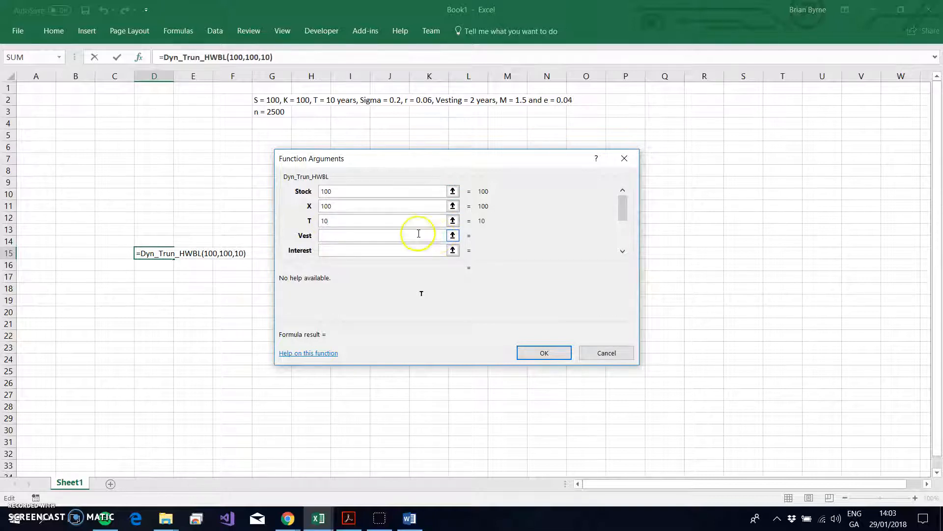
left_click(336, 236)
type("2")
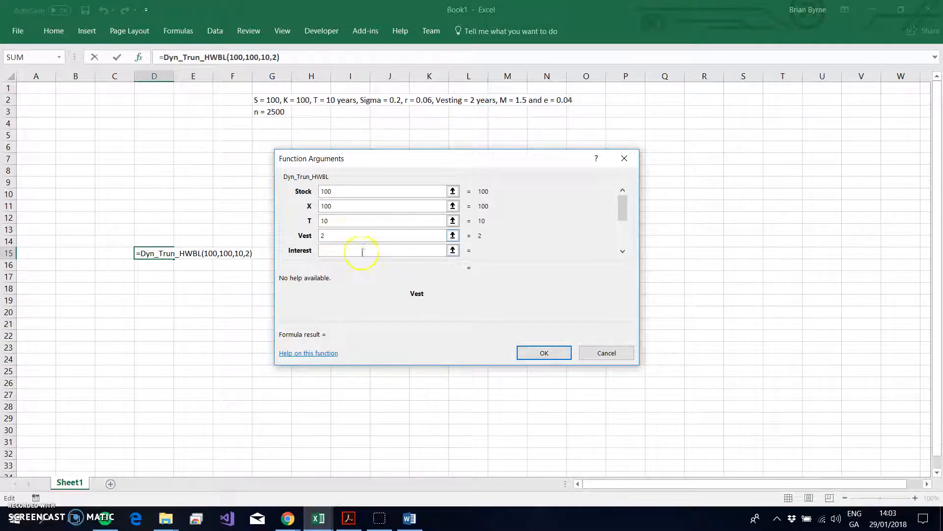
left_click(339, 251)
type("6")
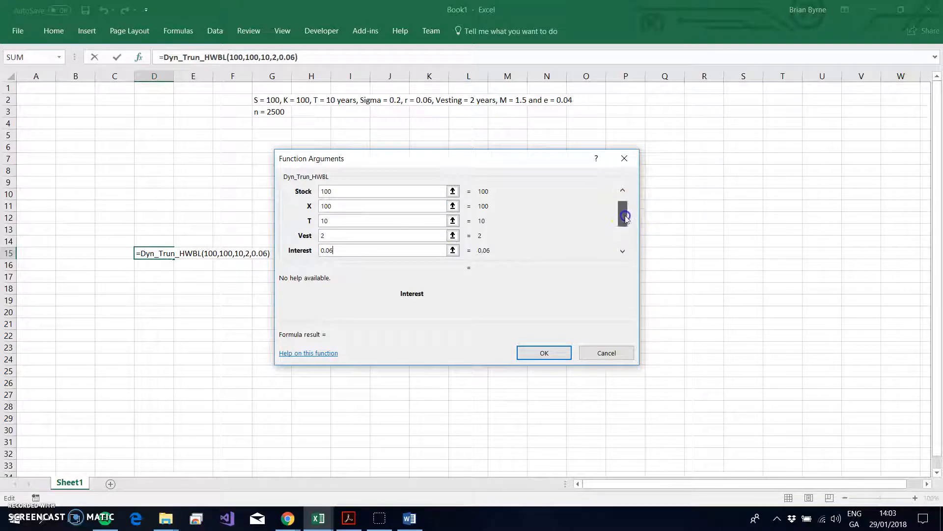
left_click_drag(625, 219, 626, 235)
- Enter Sigma 0.2, Divrate 0, Exitrate 0.04, Multiple 1.5 and N 2500, confirming D15 at 27.8565
left_click(333, 191)
type("0.2")
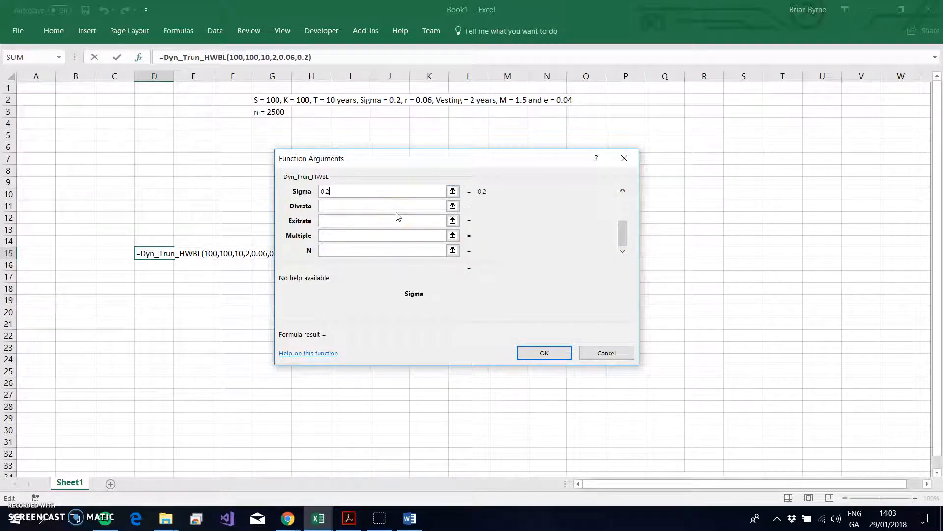
left_click(339, 206)
type("0")
left_click(329, 223)
type("0.04")
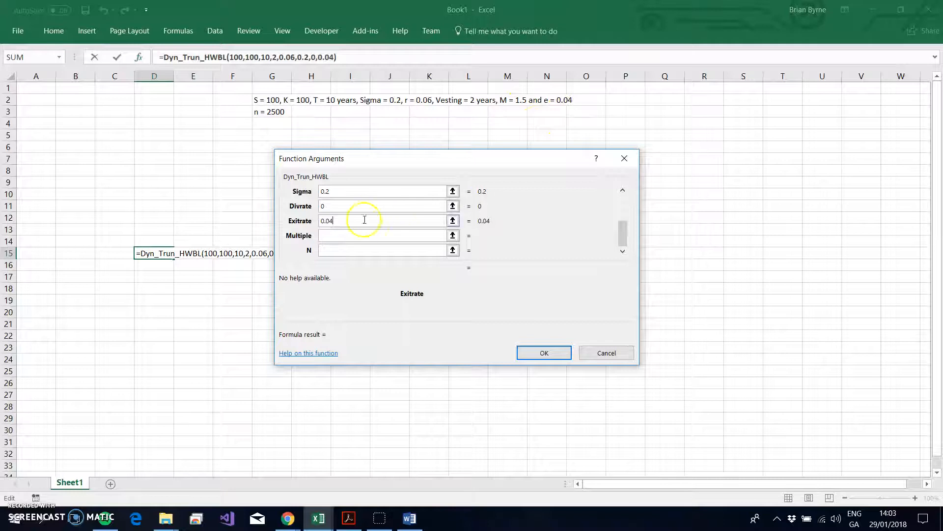
left_click(333, 237)
type("1.5")
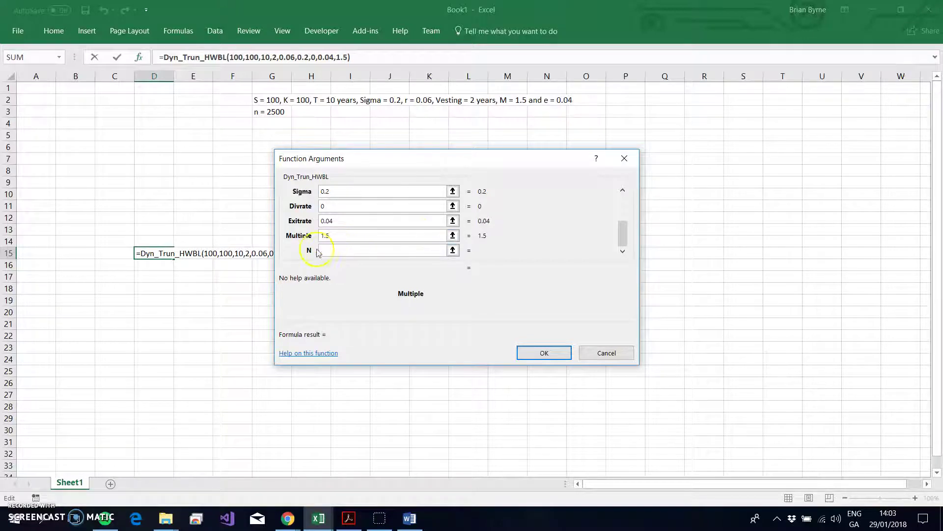
left_click(331, 236)
left_click(326, 251)
type("2500")
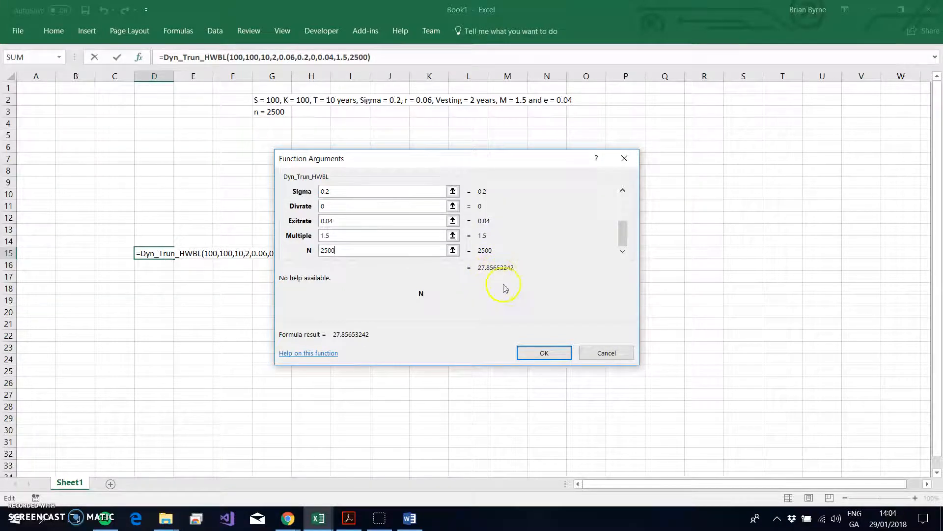
left_click(540, 354)
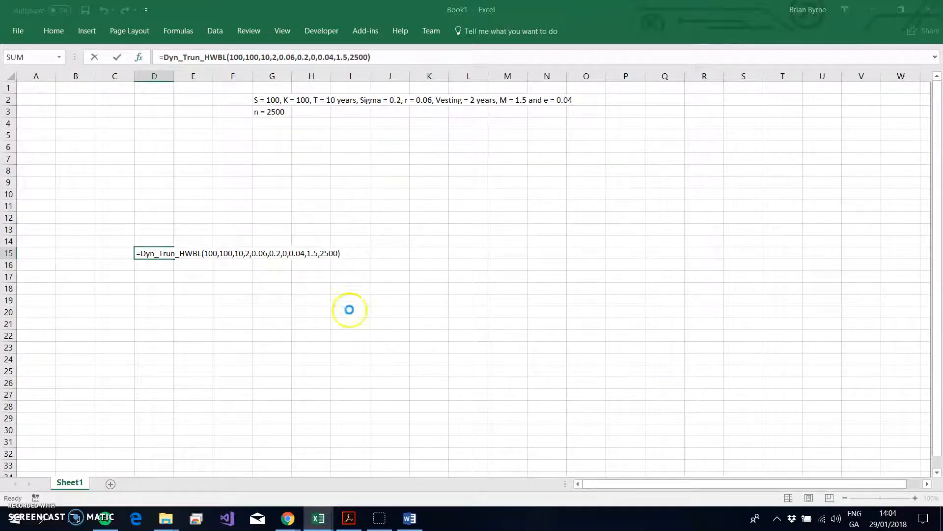
- Copy the paper's 2500-step HWBL value 27.8565 from Table 5 and head back to Excel
left_click(346, 518)
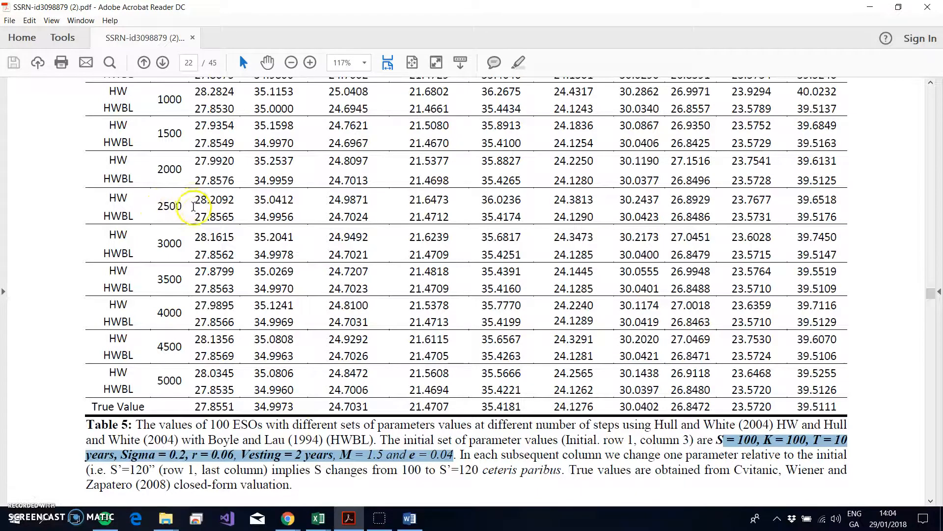
left_click_drag(195, 217, 229, 219)
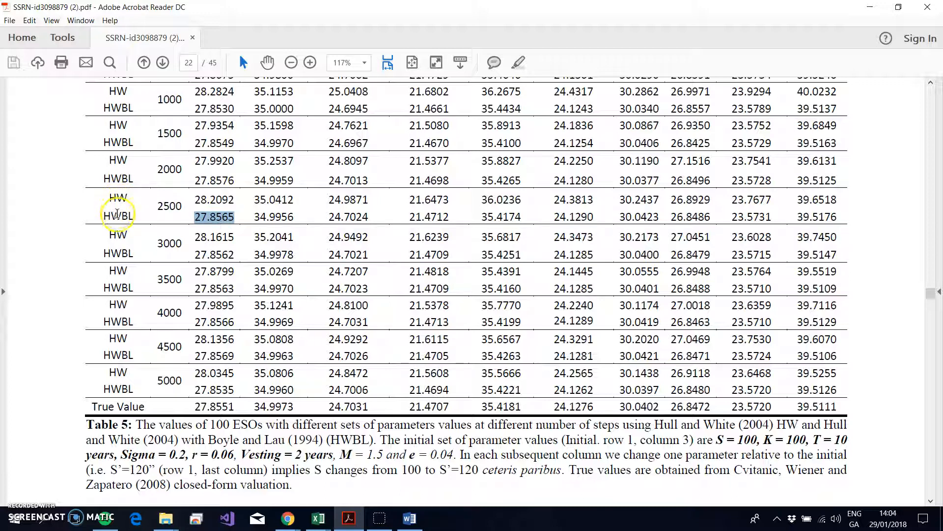
right_click(224, 220)
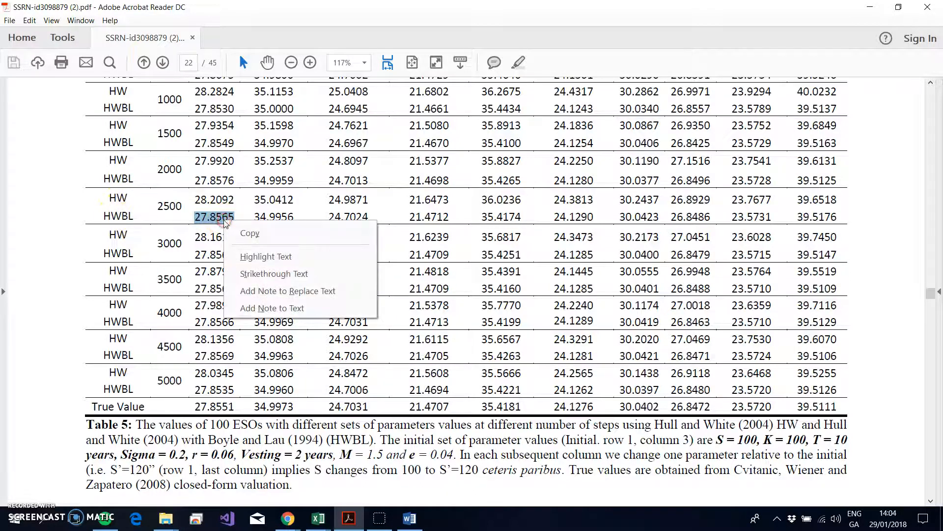
left_click(233, 235)
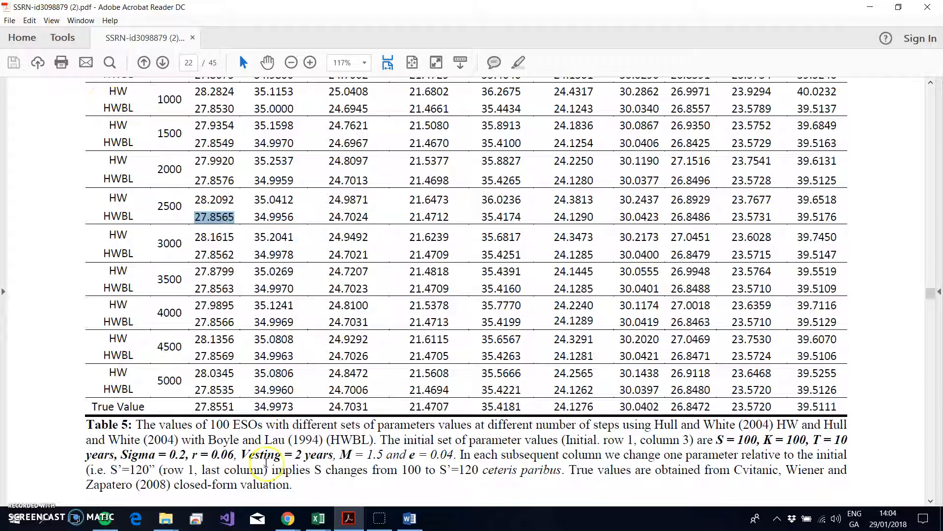
left_click(319, 519)
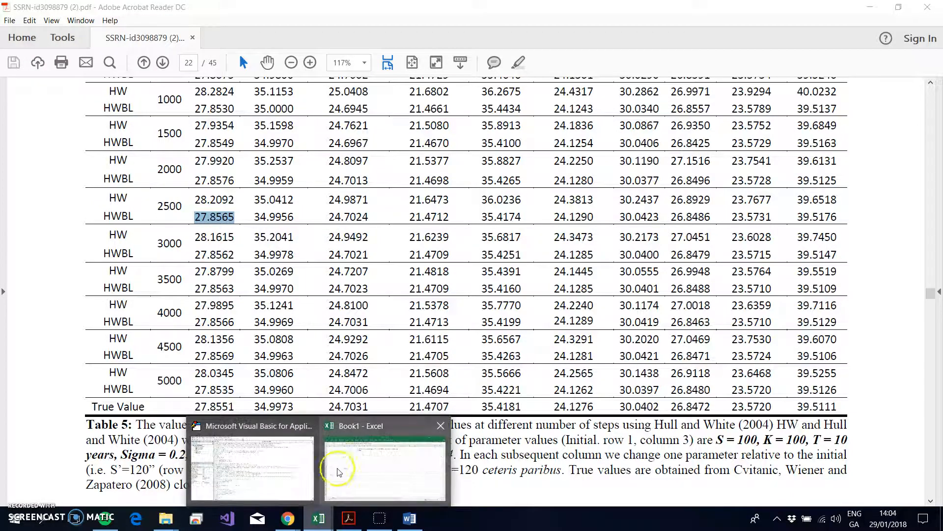
- Paste the paper's 27.8565 into B15 beside D15's computed 27.85653
left_click(350, 461)
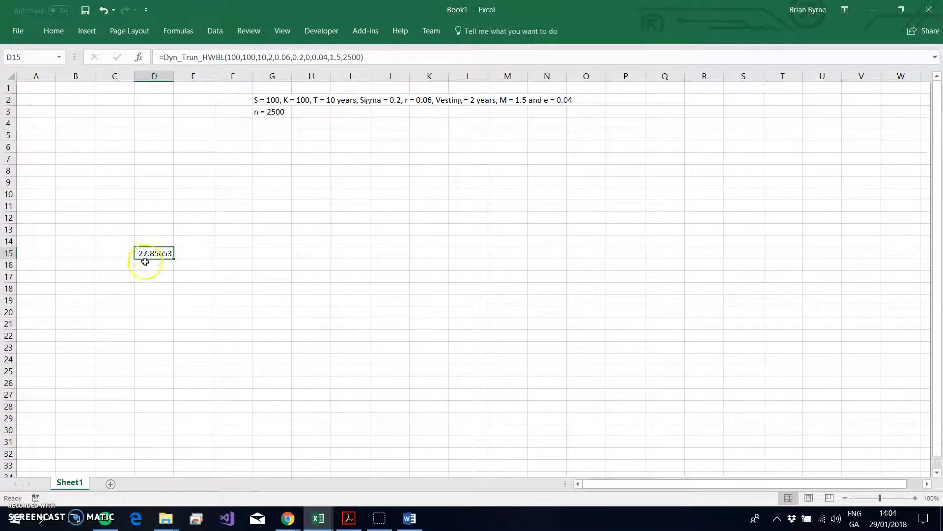
left_click(68, 251)
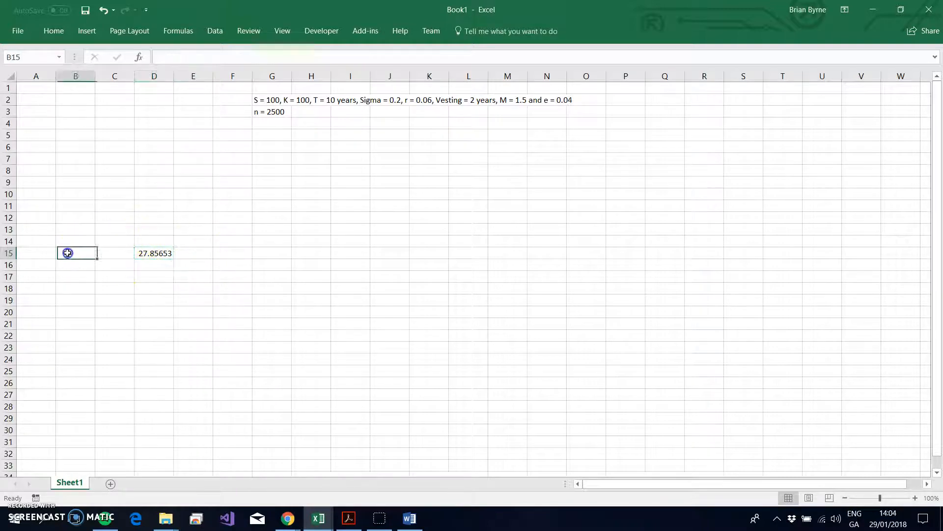
left_click(53, 31)
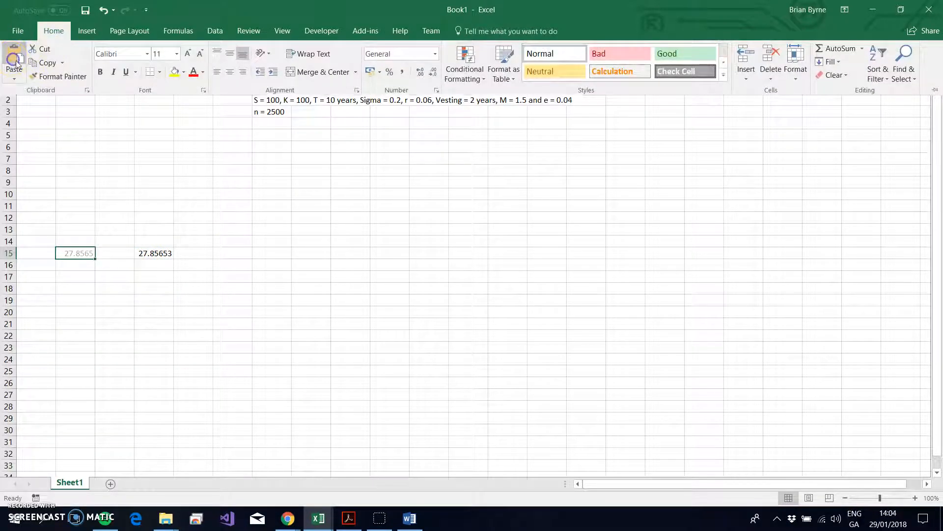
left_click(14, 59)
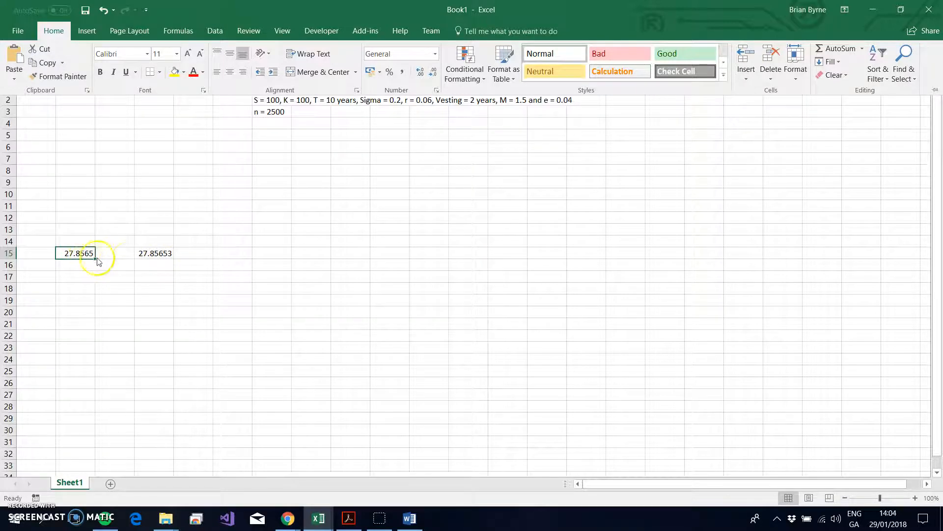
- Change D15's Dyn_Trun_HWBL step count N from 2500 to 5000, returning 27.85354
left_click(364, 178)
left_click(155, 253)
left_click(344, 58)
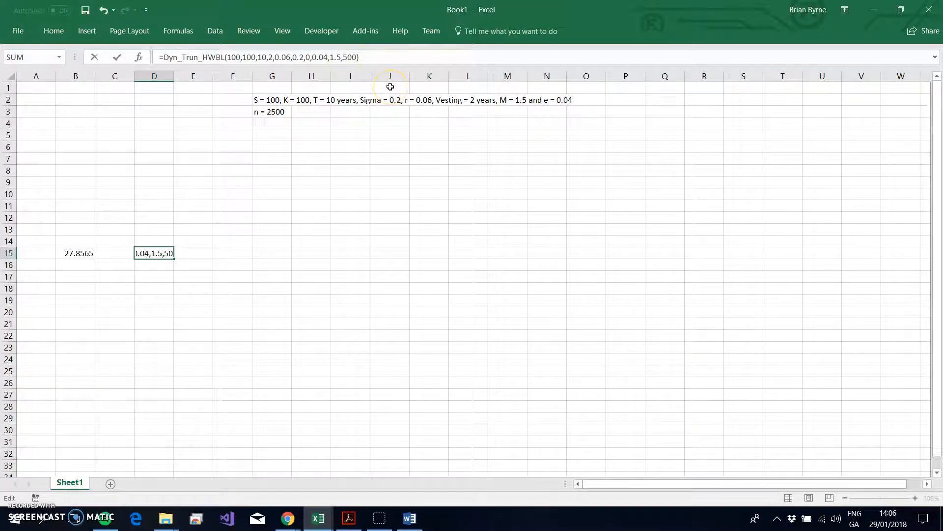
left_click(356, 56)
type("0")
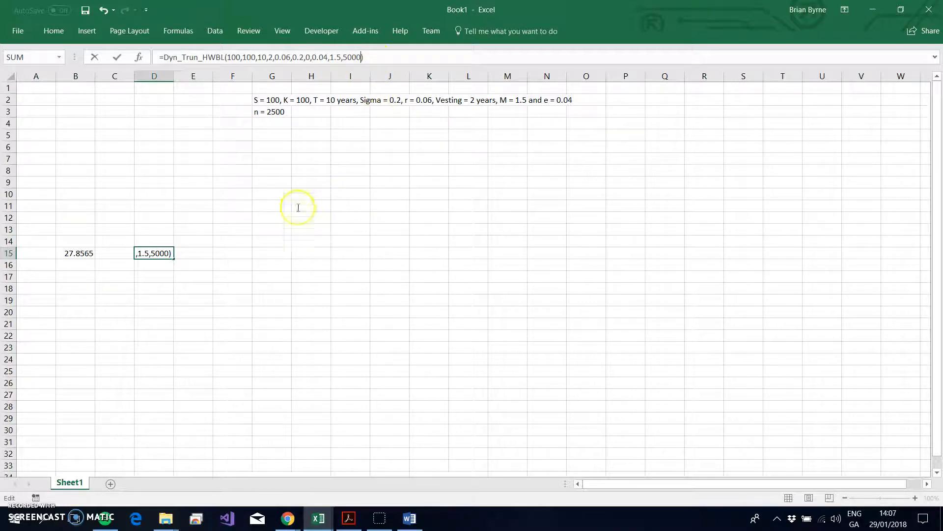
key("Return")
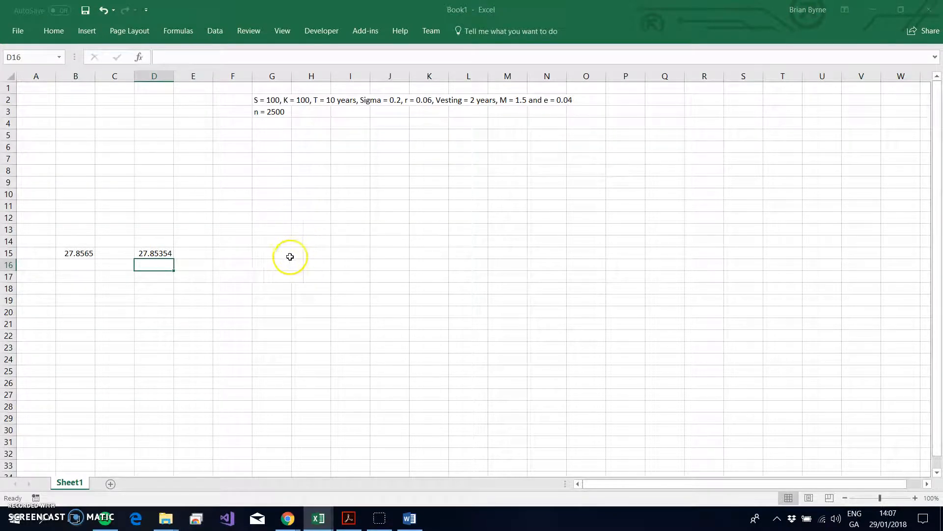
- Check D15's 5000-step result and formula against the paper's value
left_click(156, 251)
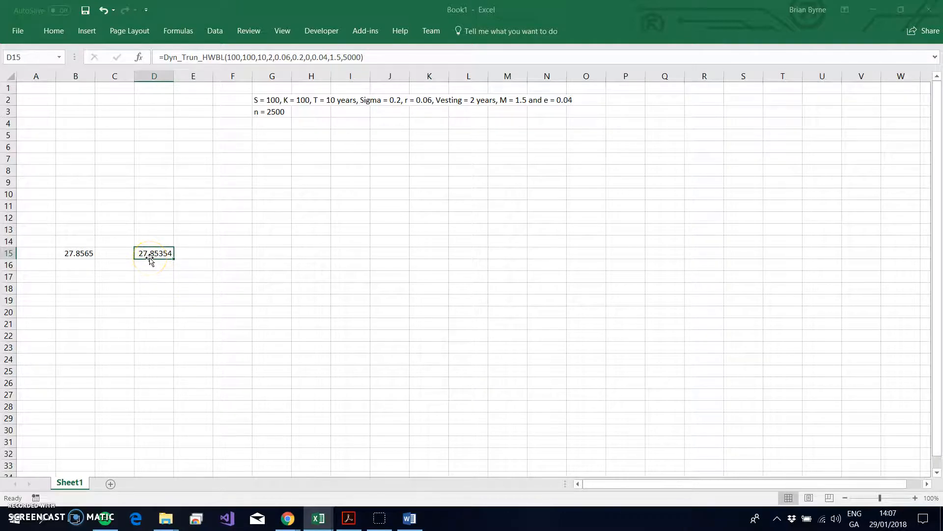
left_click(149, 260)
left_click_drag(148, 260, 167, 262)
- Select and copy the paper's 5000-step HWBL value 27.8535 from Table 5
left_click(75, 267)
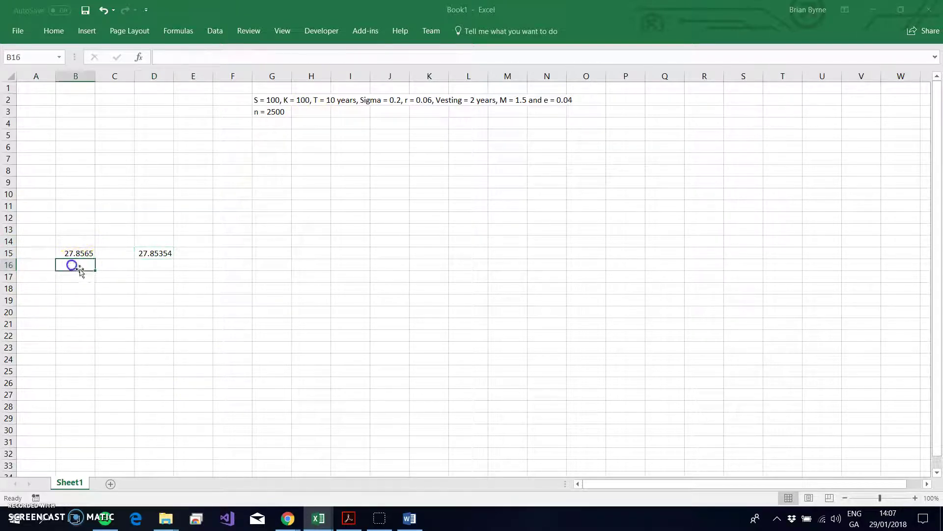
left_click(349, 518)
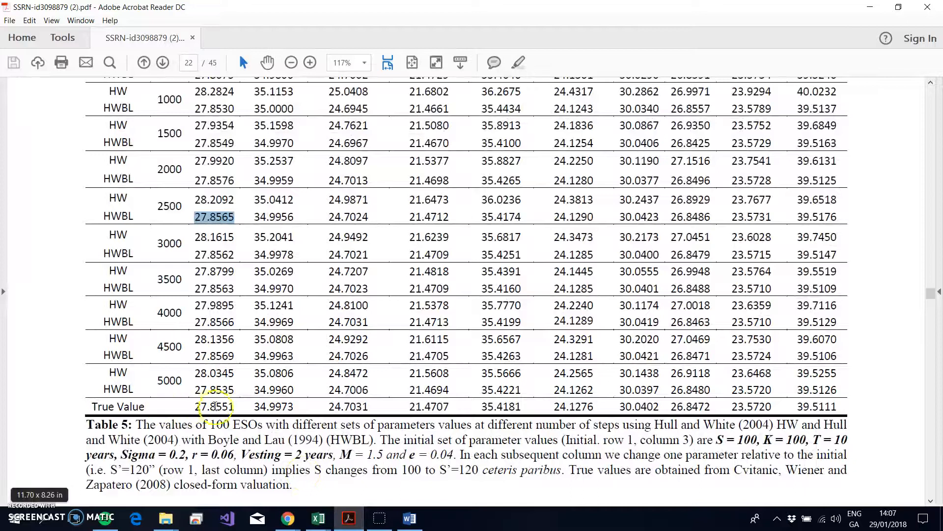
left_click_drag(234, 406, 204, 408)
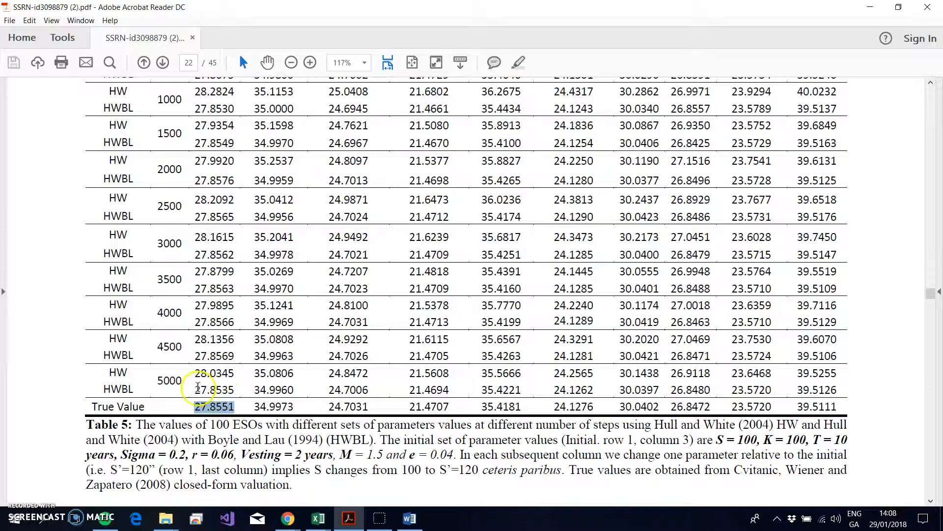
mouse_move(196, 389)
left_mouse_down()
mouse_move(232, 408)
mouse_move(237, 391)
left_mouse_up()
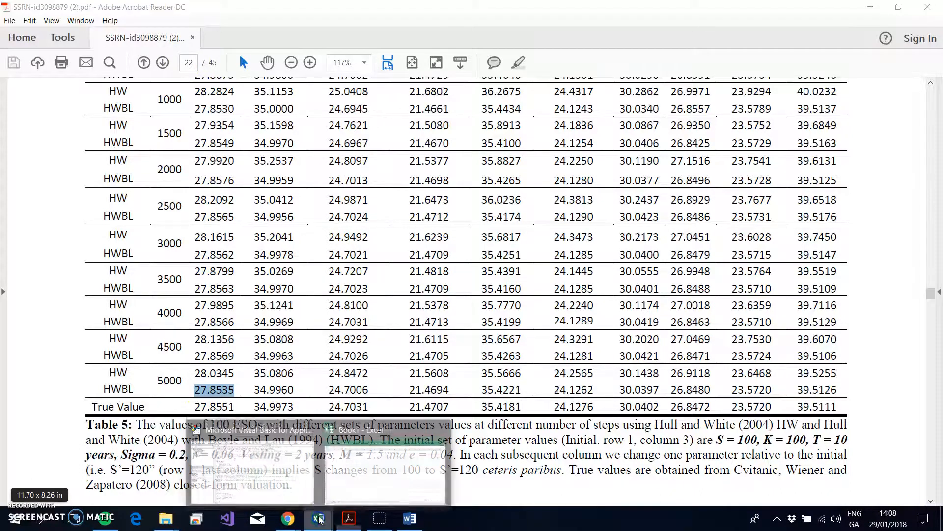
left_click(216, 390)
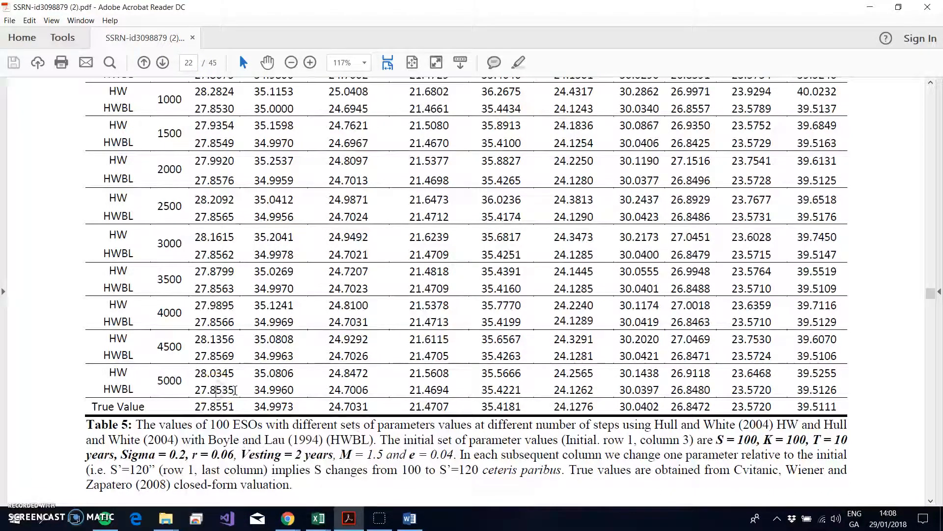
left_click_drag(236, 391, 206, 392)
right_click(199, 395)
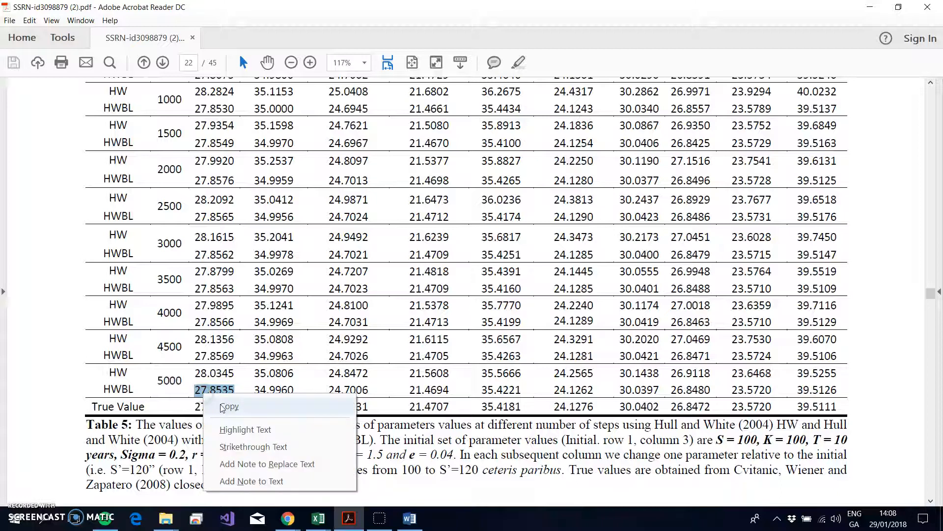
left_click(214, 403)
mouse_move(317, 519)
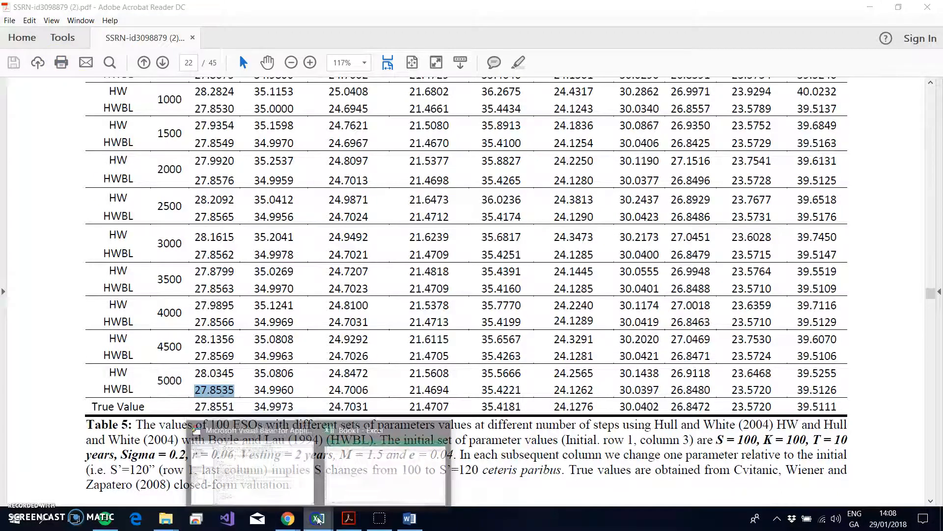
- Paste the paper's 27.8535 into B16
left_click(344, 470)
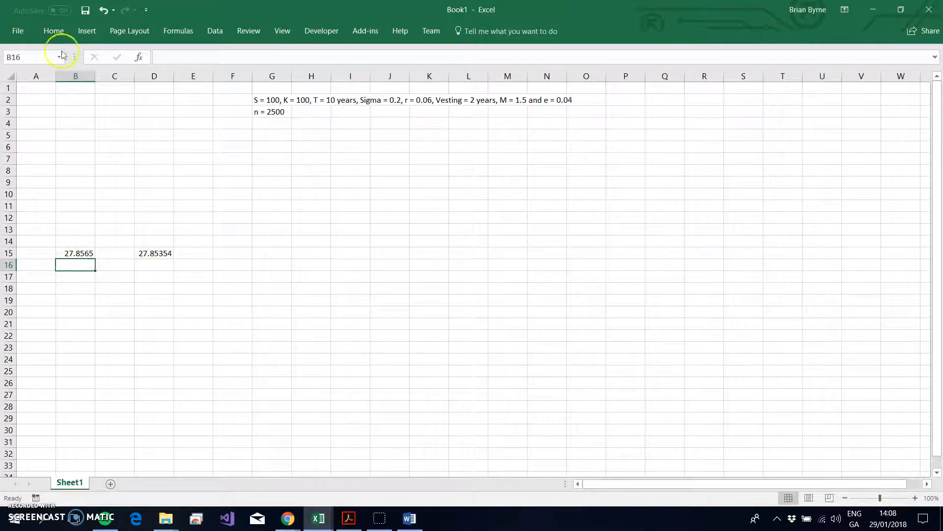
left_click(53, 31)
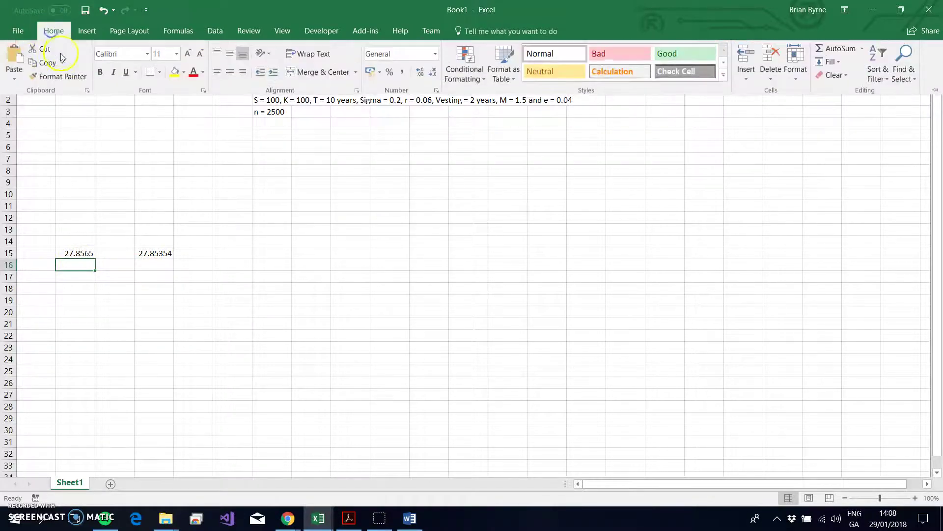
left_click(13, 58)
- Label A15:A17 with 2500, 5000 and True
left_click(31, 253)
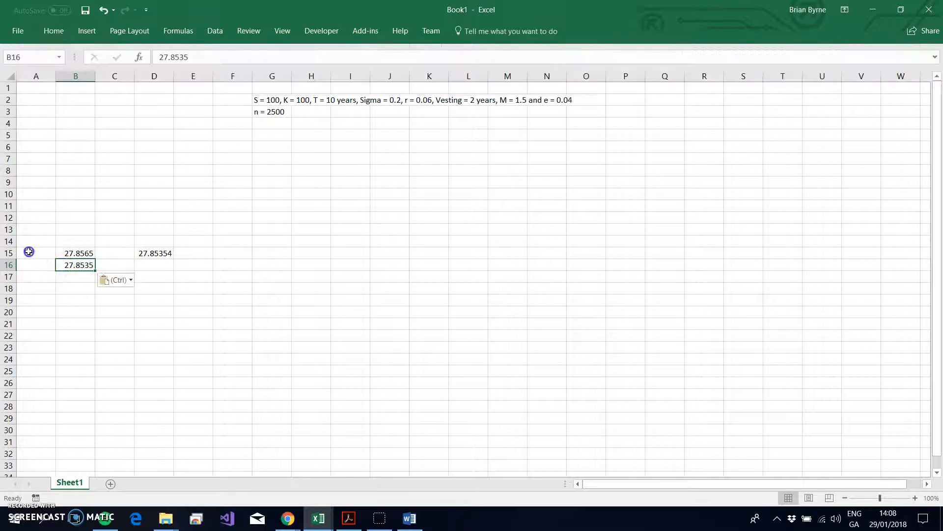
type("2500")
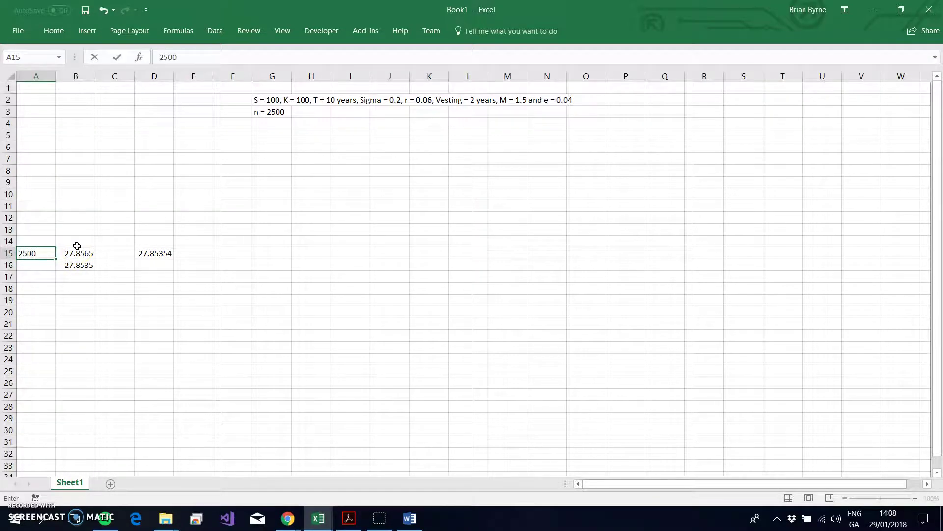
key("Return")
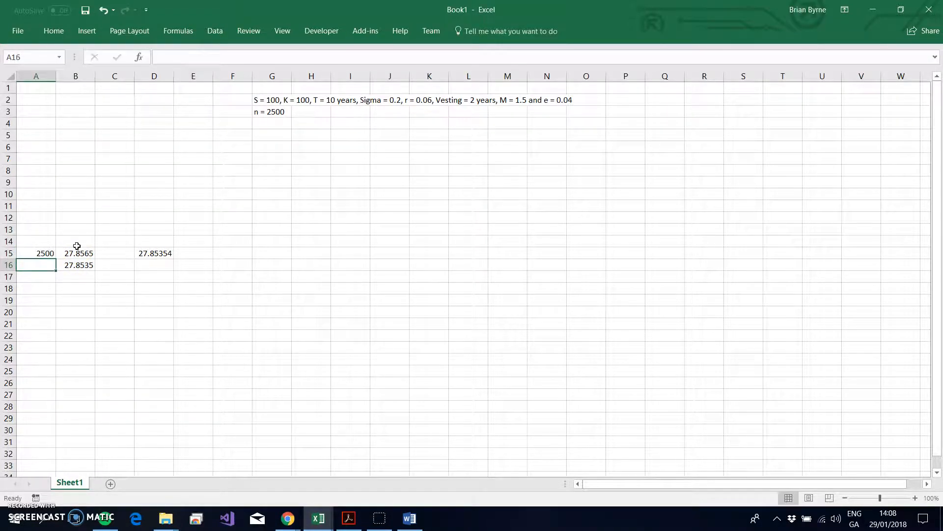
type("5000")
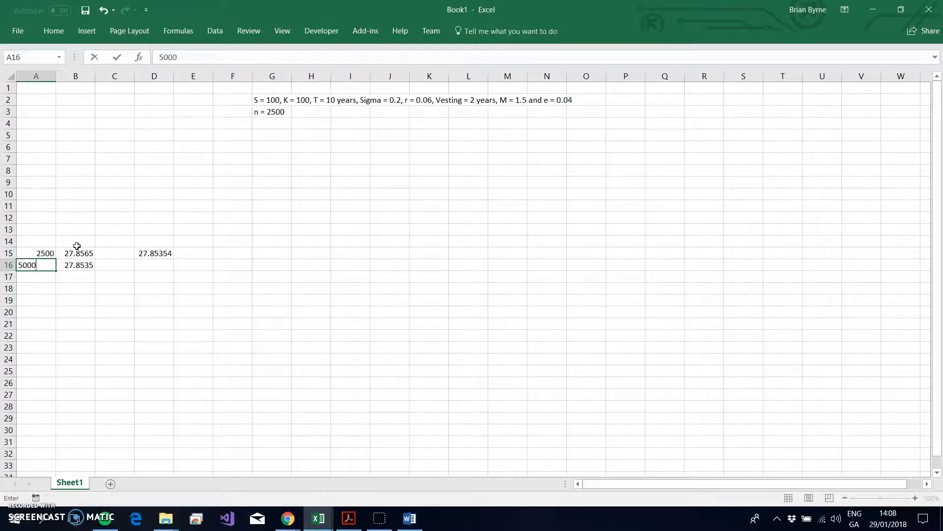
key("Return")
type("True")
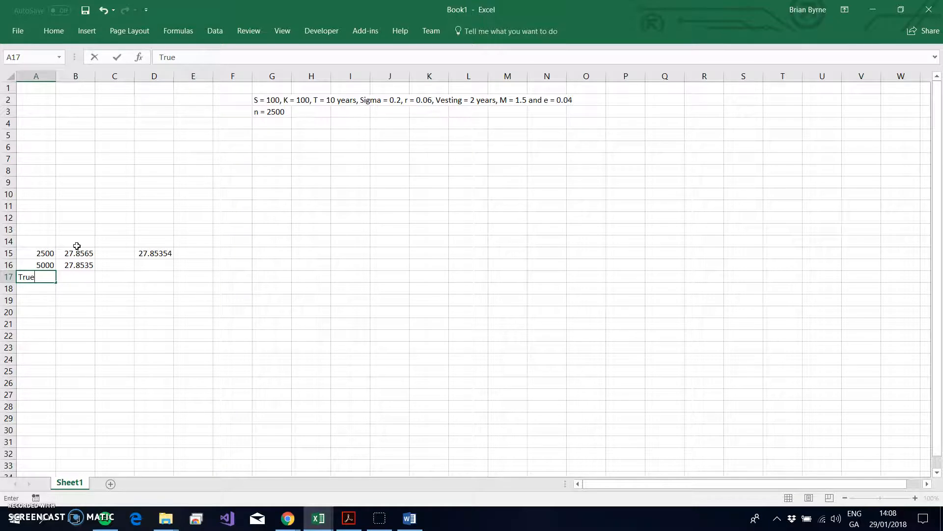
key("Return")
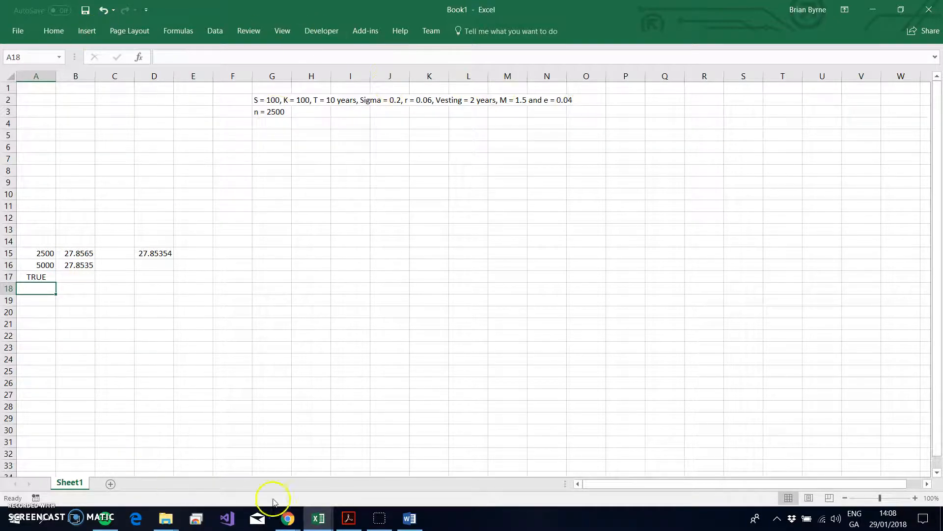
- Copy the paper's True Value 27.8551 from Table 5 and switch back to Excel
left_click(349, 517)
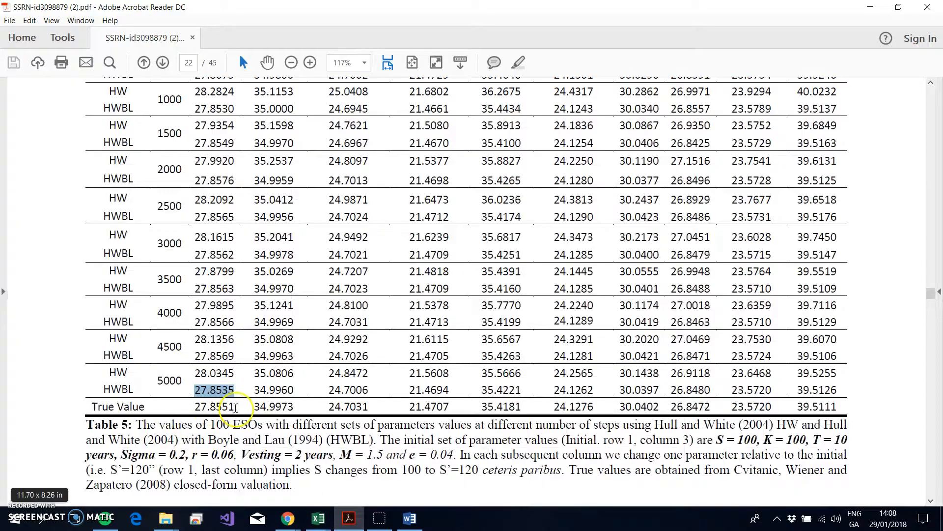
double_click(204, 408)
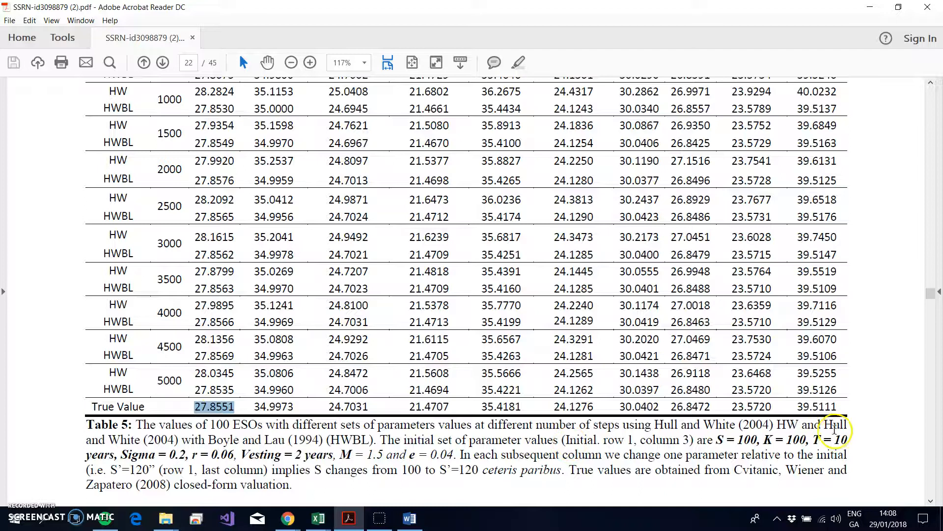
right_click(212, 410)
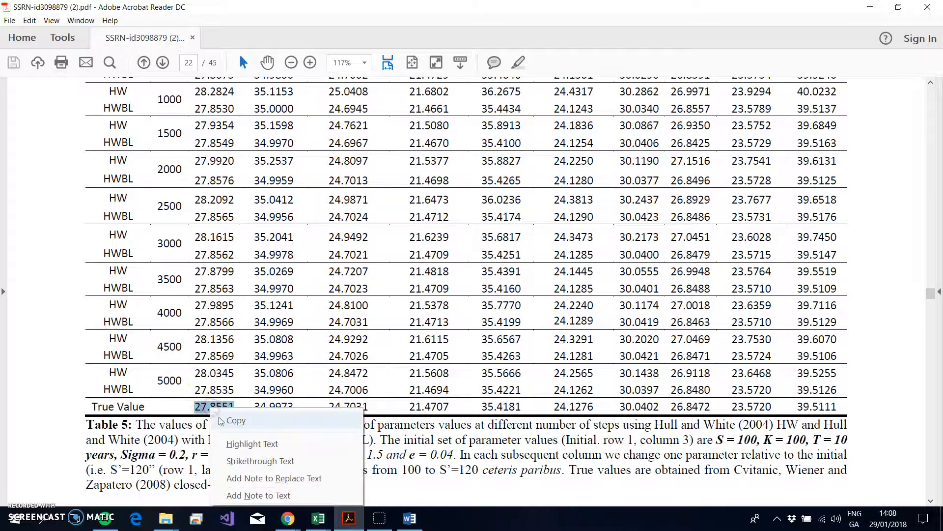
left_click(236, 420)
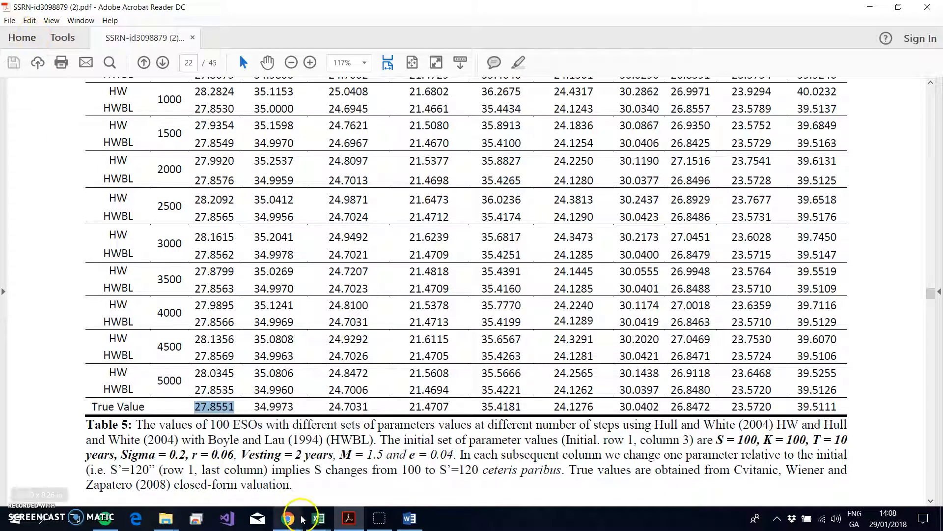
left_click(318, 518)
- Paste the true value 27.8551 into B17 beside the TRUE label
left_click(328, 451)
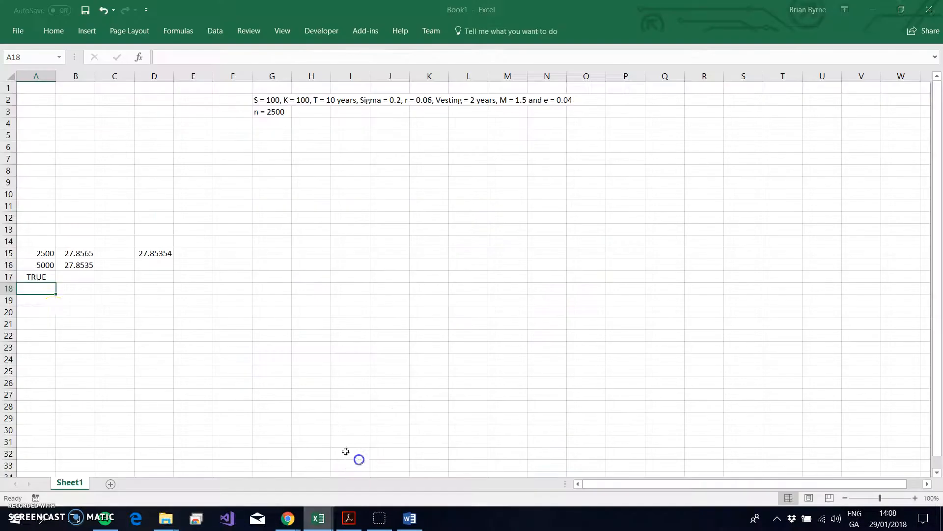
left_click(80, 276)
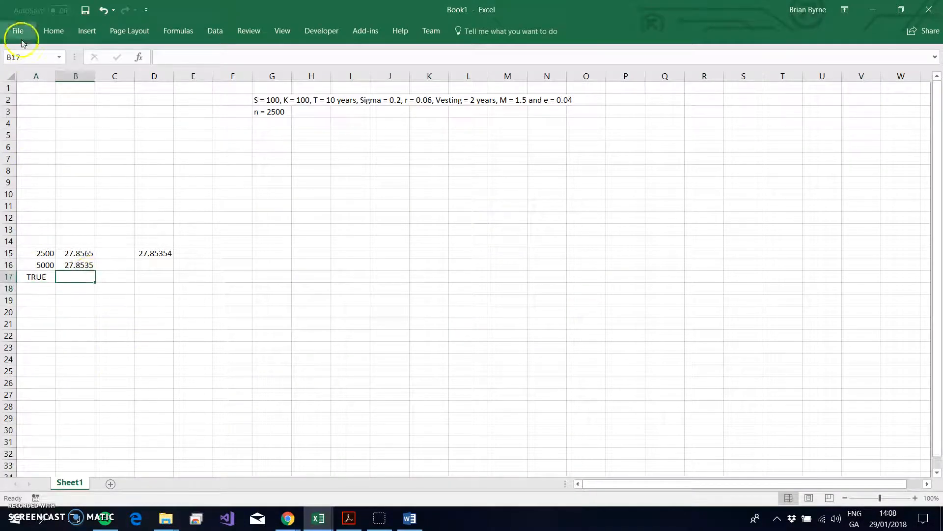
left_click(54, 30)
left_click(21, 58)
- Review D15, B16 and B17, then note the source 'Cvitanic Wiener Zapatero' in A19
left_click(163, 253)
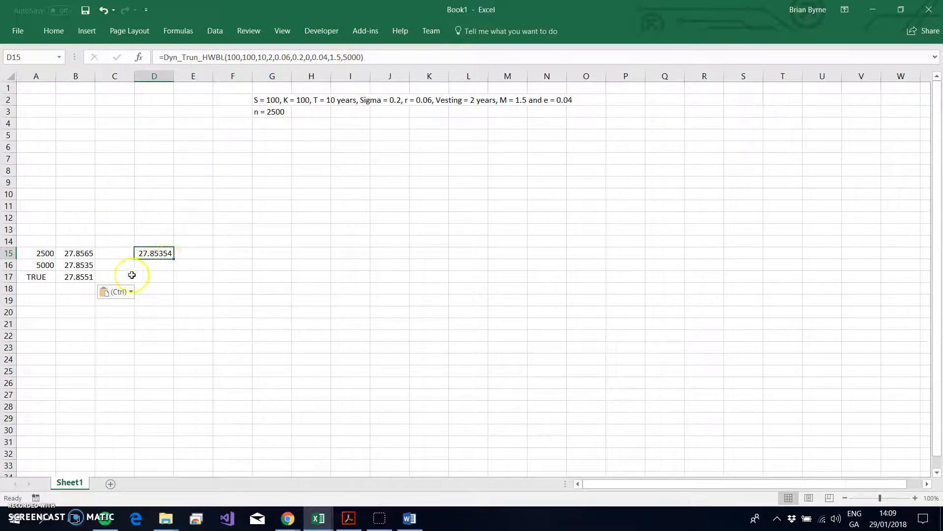
left_click(77, 265)
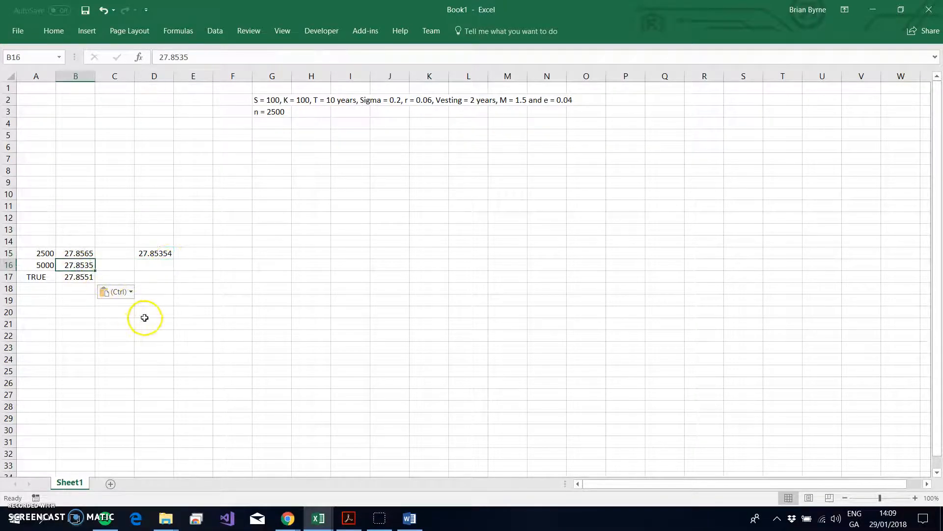
left_click(81, 277)
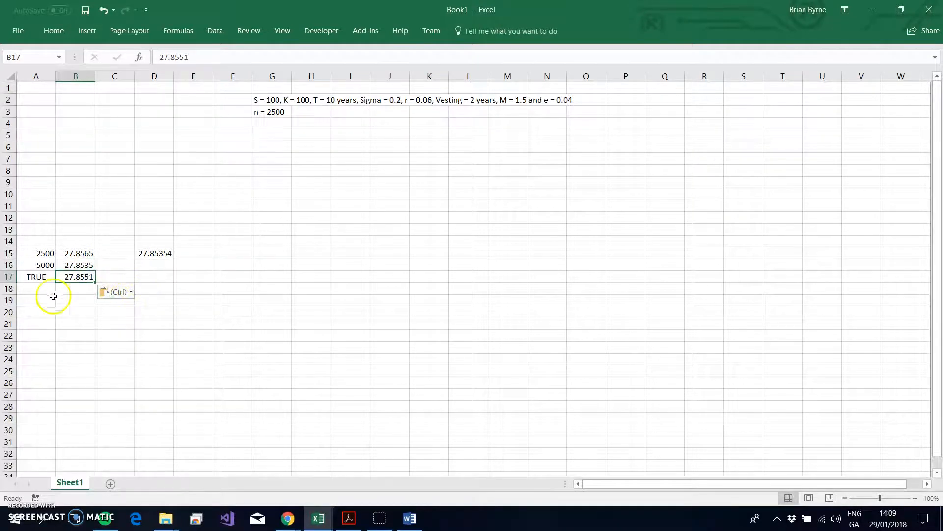
left_click(45, 298)
type("Cvitanic Wiener Zapatero")
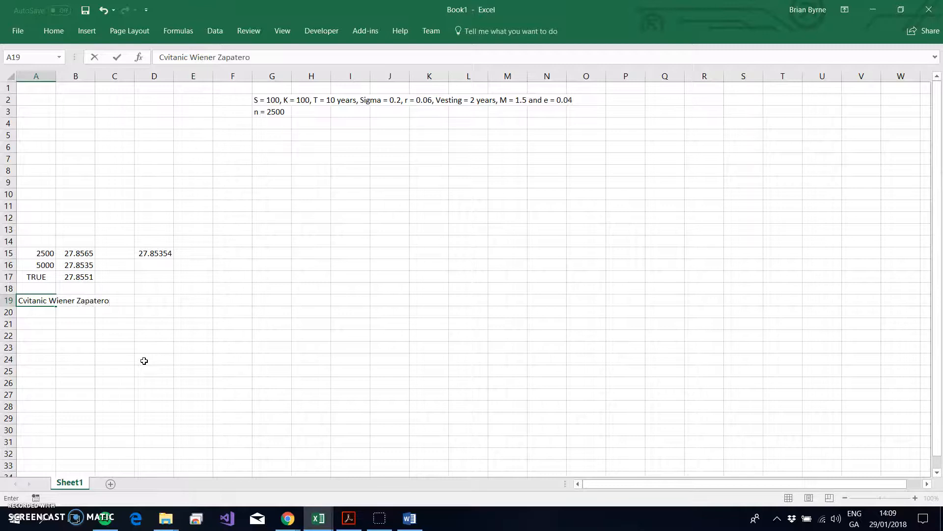
key("Return")
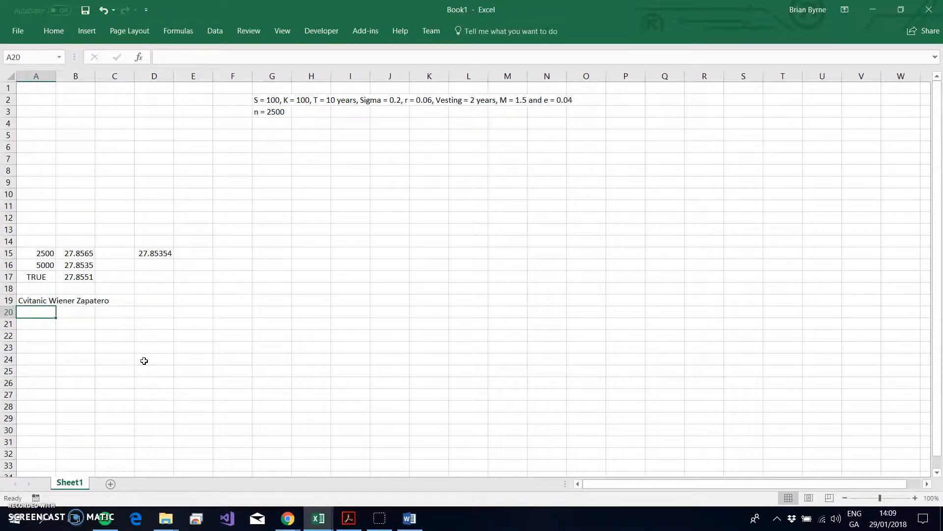
- Zoom the sheet to 175% and select D15 to show the 5000-step formula returning 27.85354
left_click(181, 277)
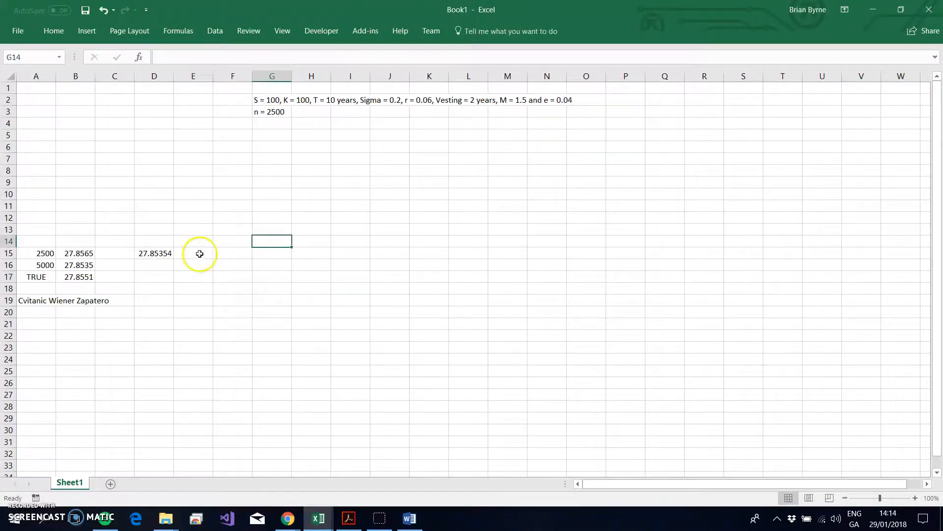
scroll(152, 285, "up", 1, "ctrl")
scroll(164, 280, "up", 2, "ctrl")
scroll(292, 280, "up", 2, "ctrl")
scroll(305, 282, "down", 5)
scroll(306, 281, "up", 4)
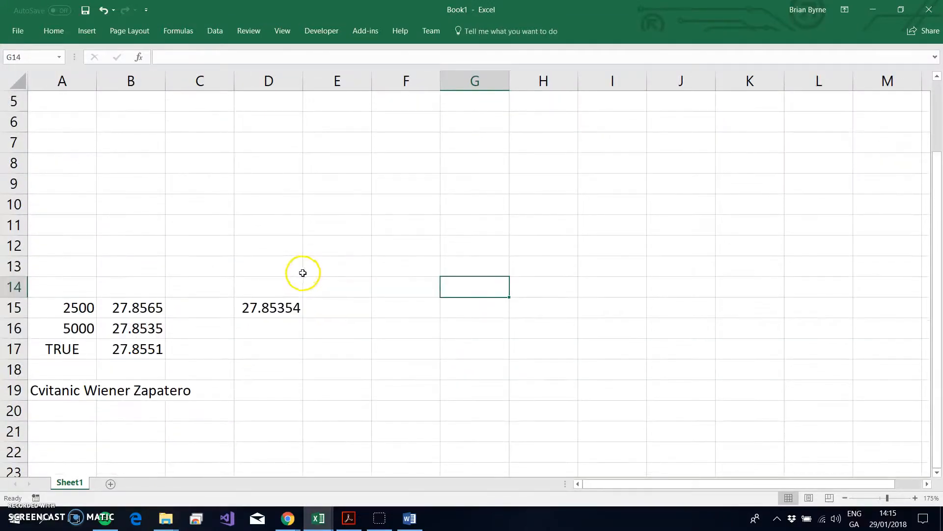
left_click(269, 309)
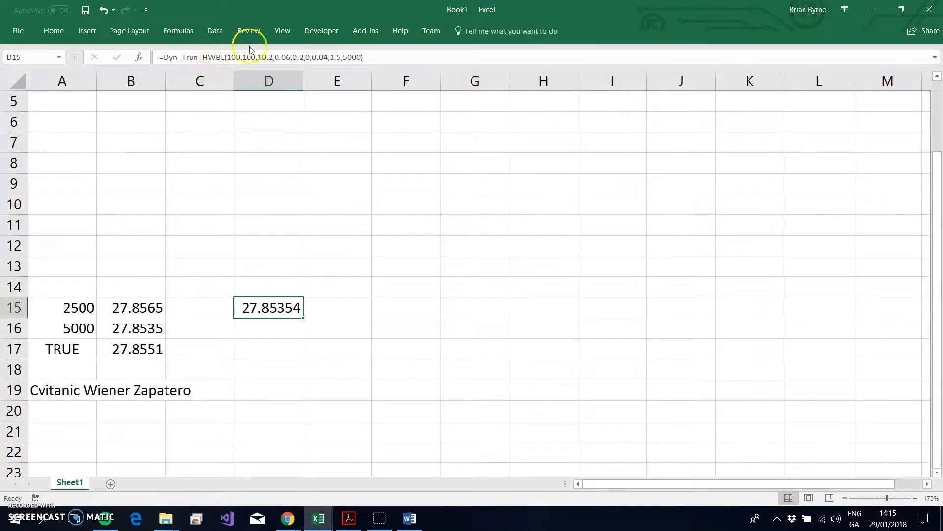